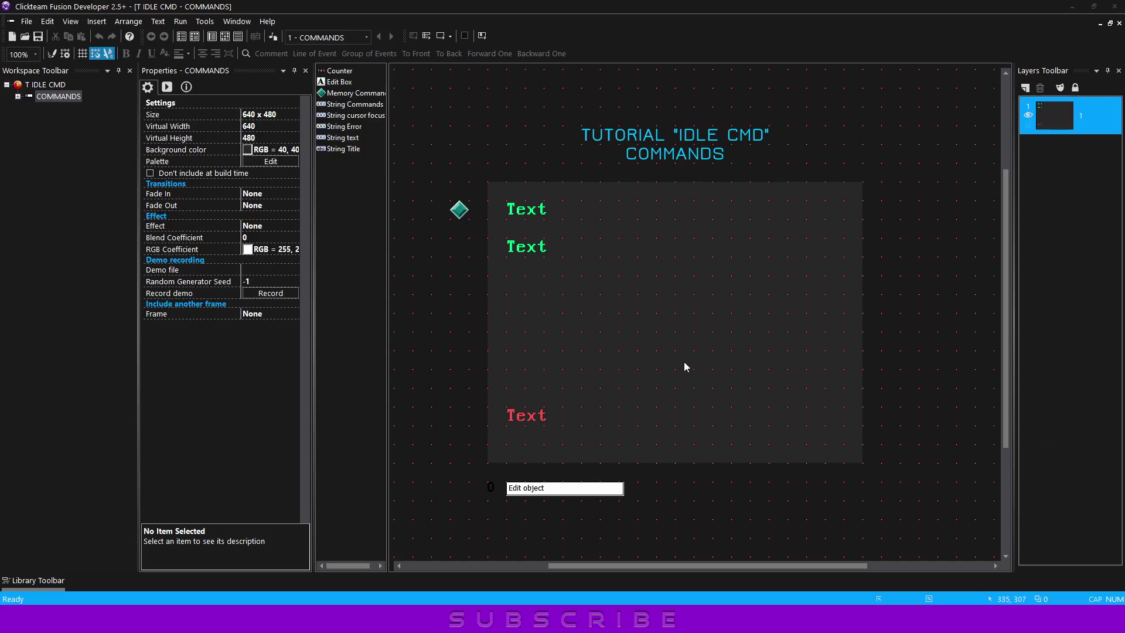
- Change the title's second line from COMMANDS to CLICK
{"action": "left_click", "coordinate": [682, 162]}
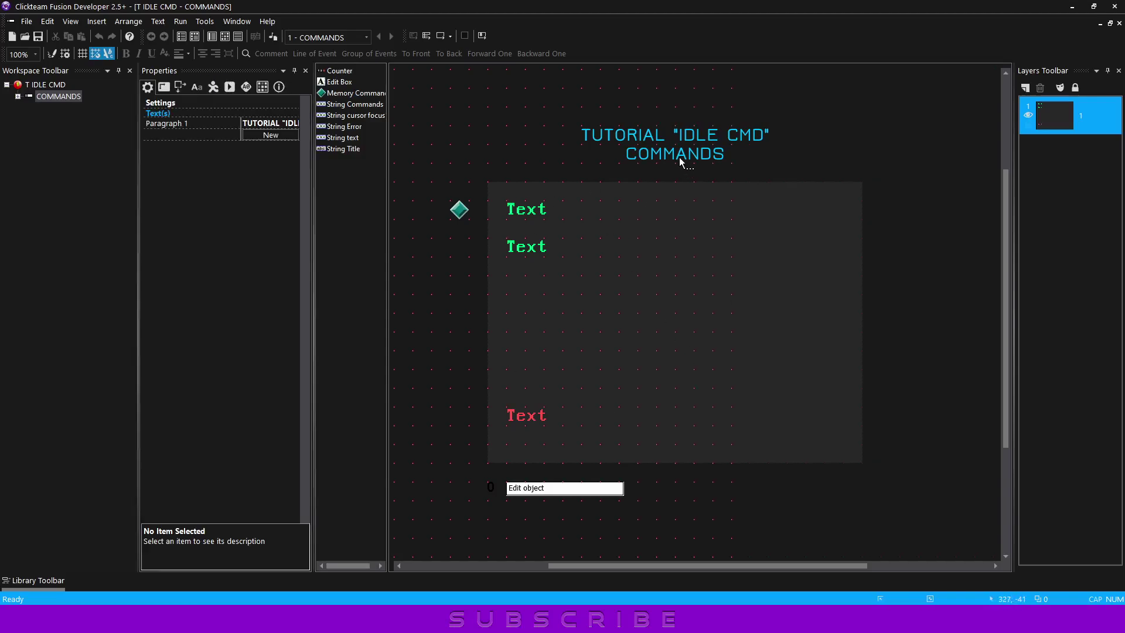
{"action": "double_click", "coordinate": [681, 161]}
{"action": "left_click_drag", "start_coordinate": [632, 158], "coordinate": [727, 154]}
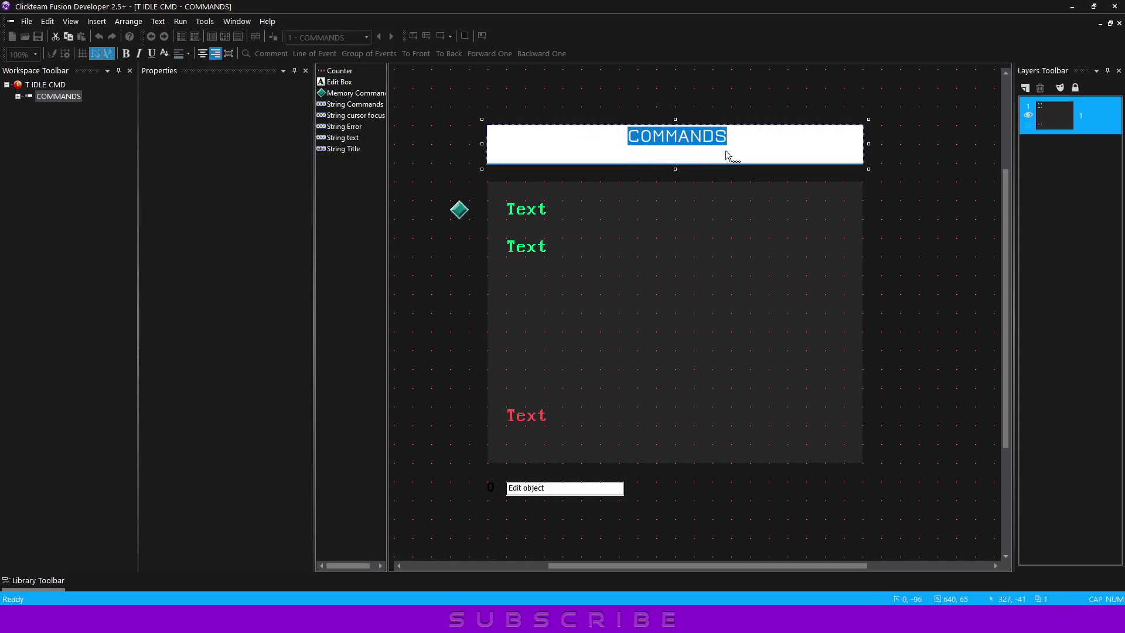
{"action": "type", "text": "CLICK"}
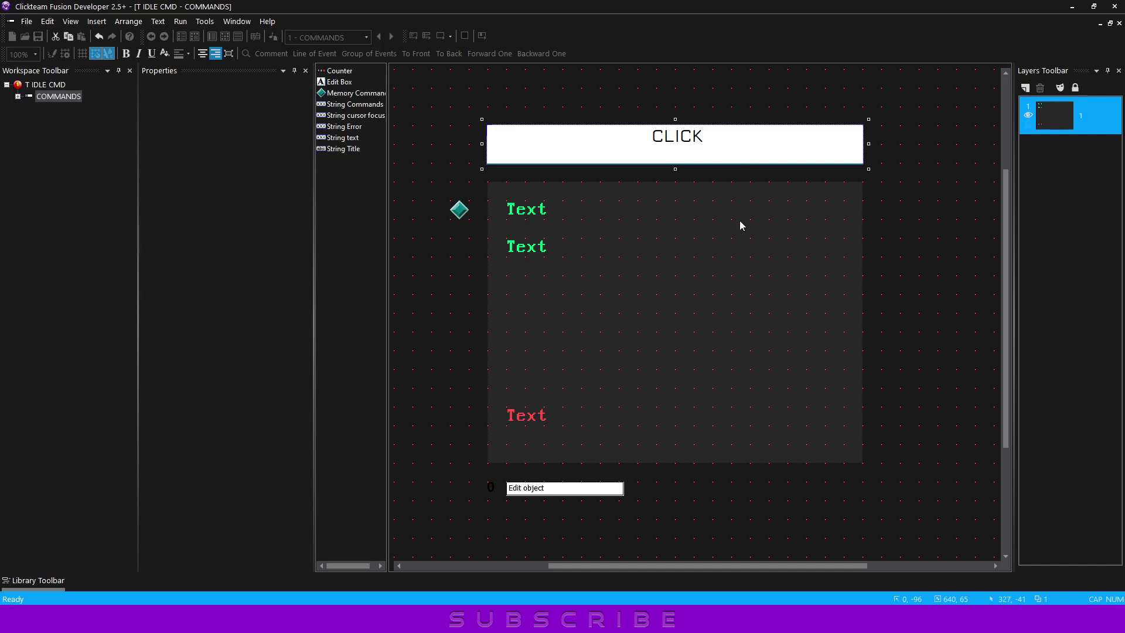
{"action": "left_click", "coordinate": [739, 226]}
- Rename the COMMANDS frame to CLICK
{"action": "left_click", "coordinate": [58, 97]}
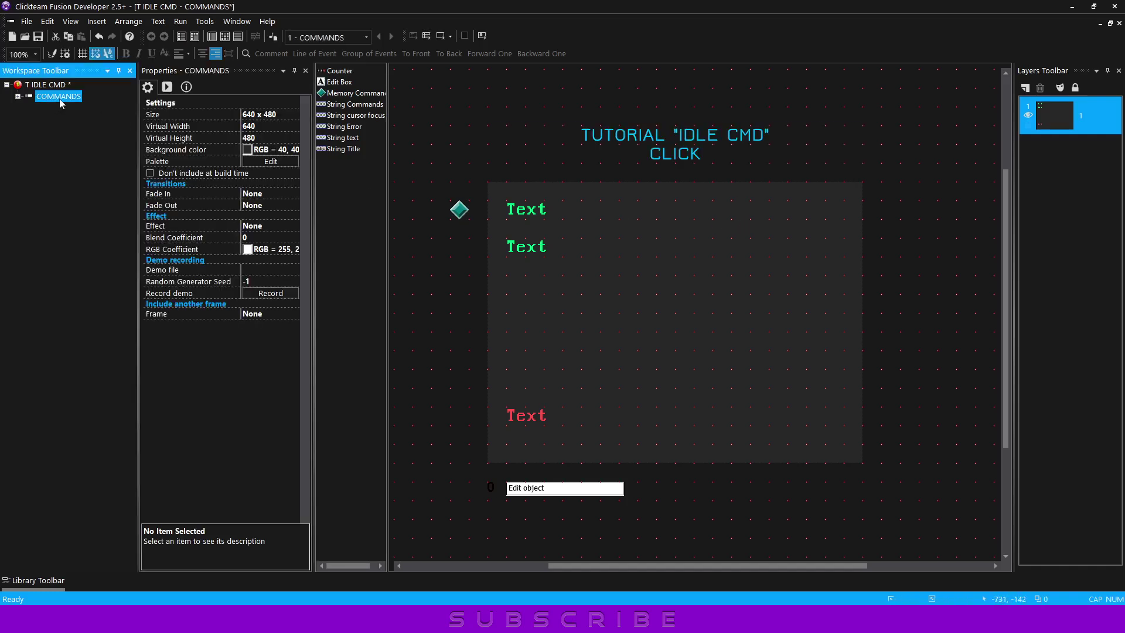
{"action": "left_click", "coordinate": [61, 98]}
{"action": "type", "text": "CLICK"}
{"action": "key", "text": "Return"}
{"action": "left_click", "coordinate": [526, 249]}
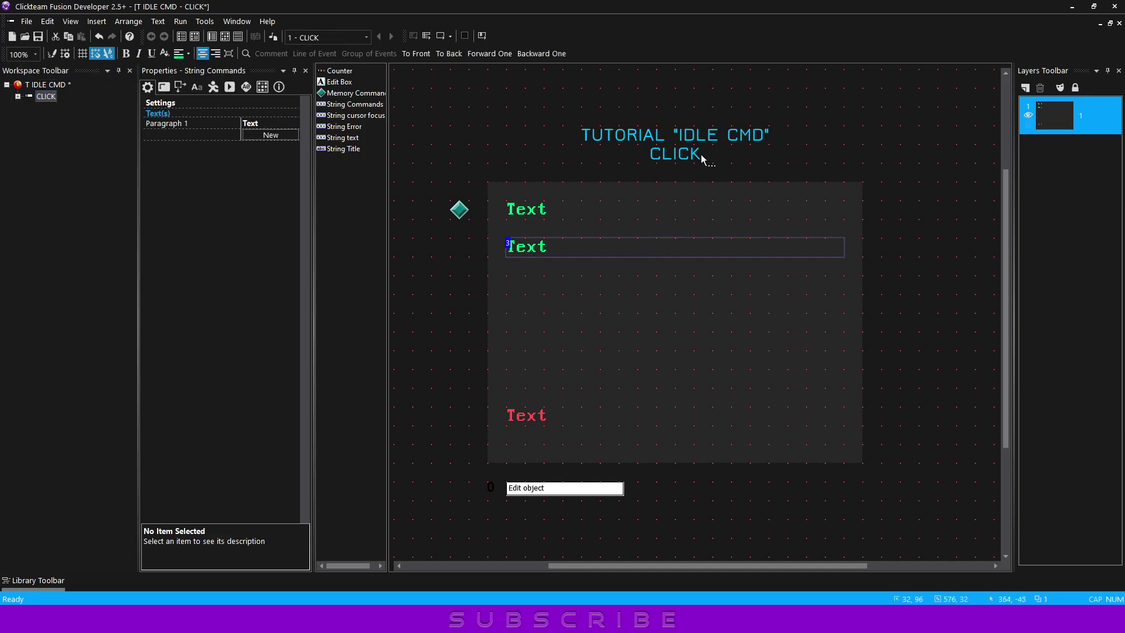
{"action": "left_click", "coordinate": [670, 162]}
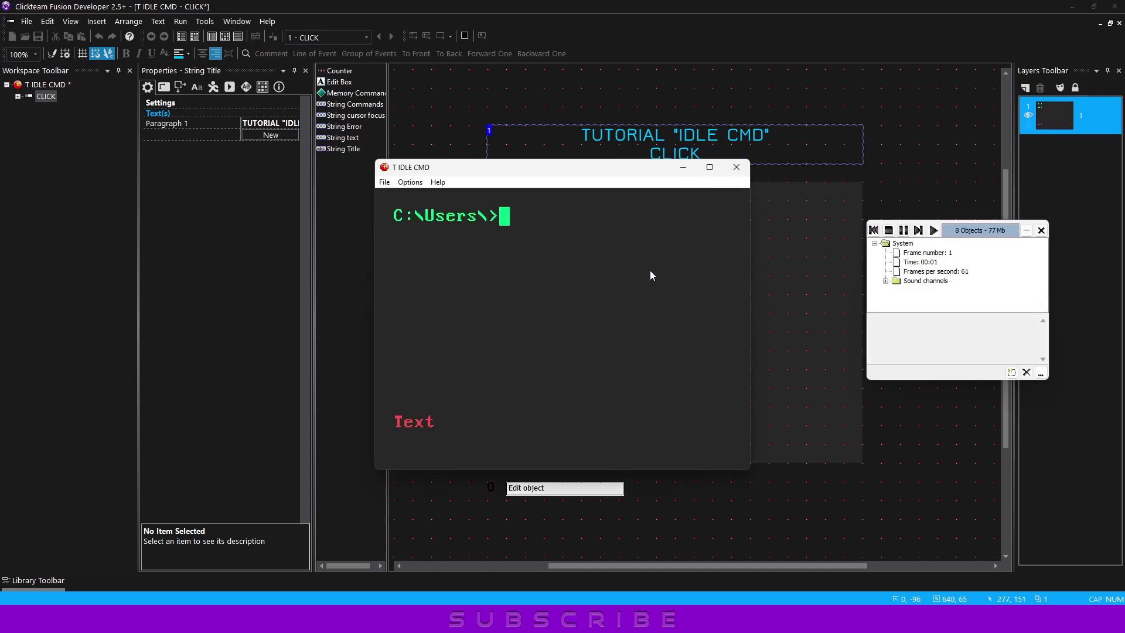
{"action": "type", "text": "hel"}
{"action": "type", "text": "p"}
{"action": "key", "text": "Return"}
{"action": "type", "text": "cli"}
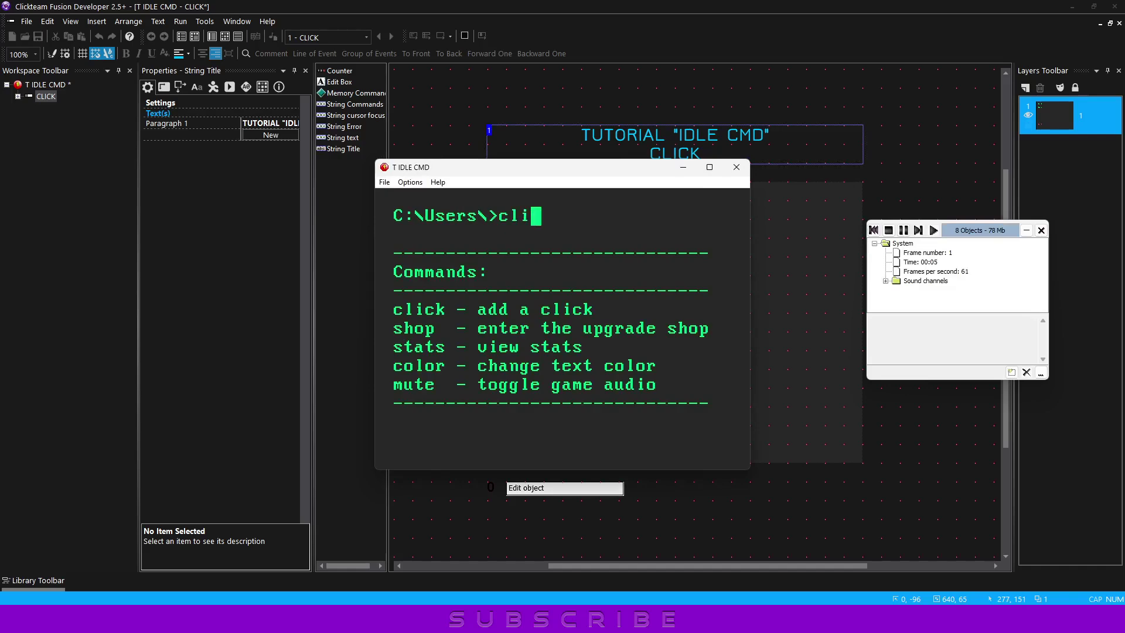
{"action": "type", "text": "ck"}
{"action": "key", "text": "Return"}
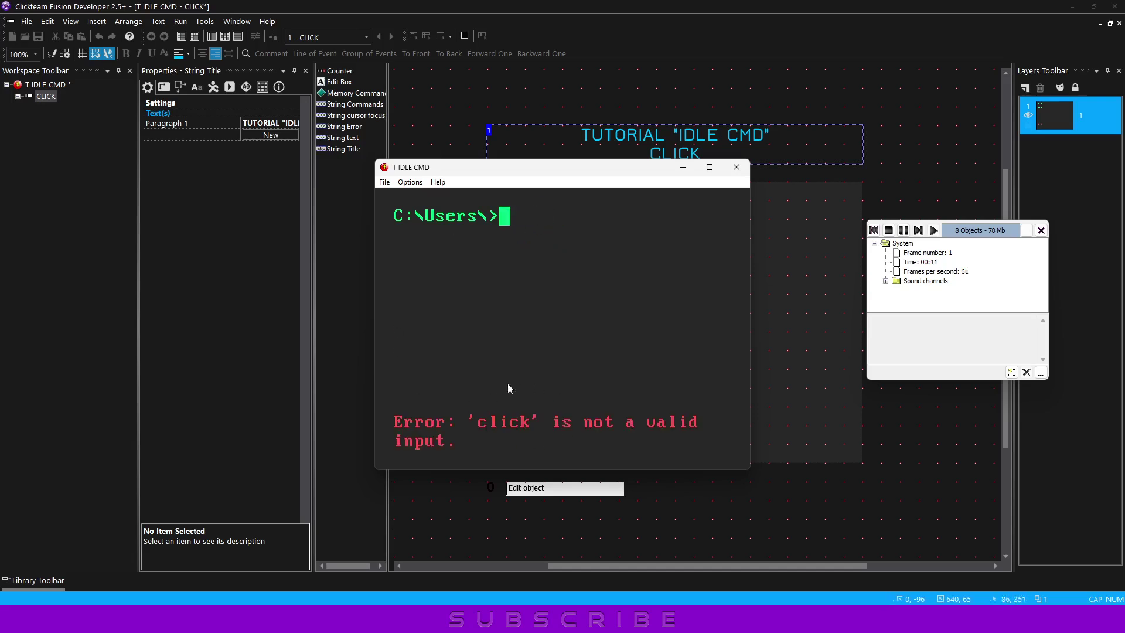
{"action": "left_click", "coordinate": [737, 167]}
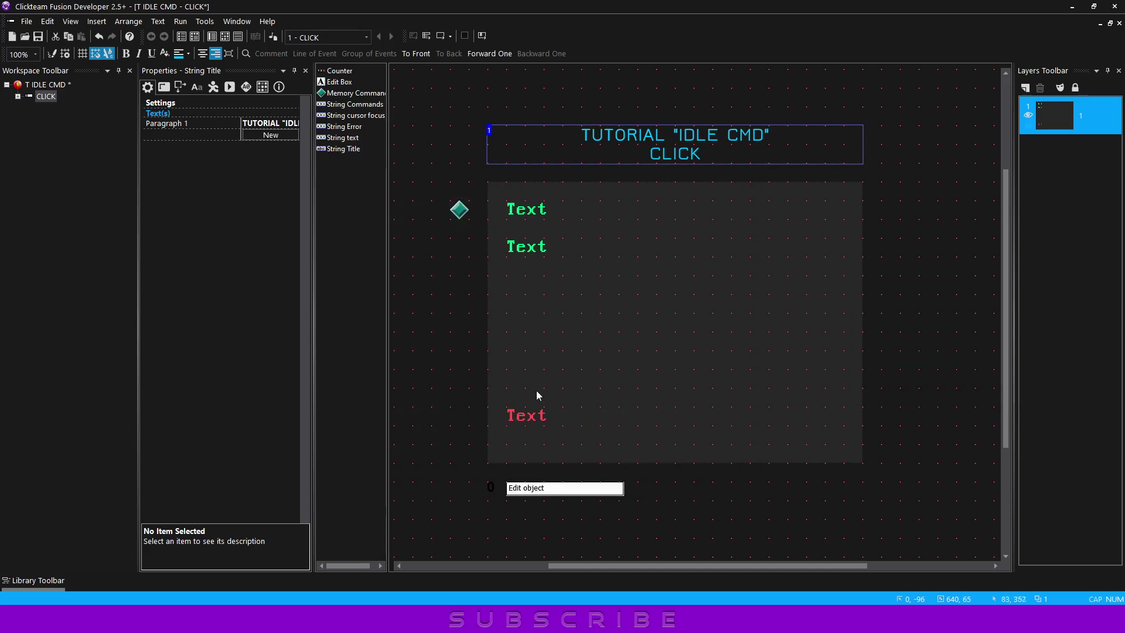
- Set the second green string's text to Commands and the red string's text to Error
{"action": "left_click", "coordinate": [521, 251]}
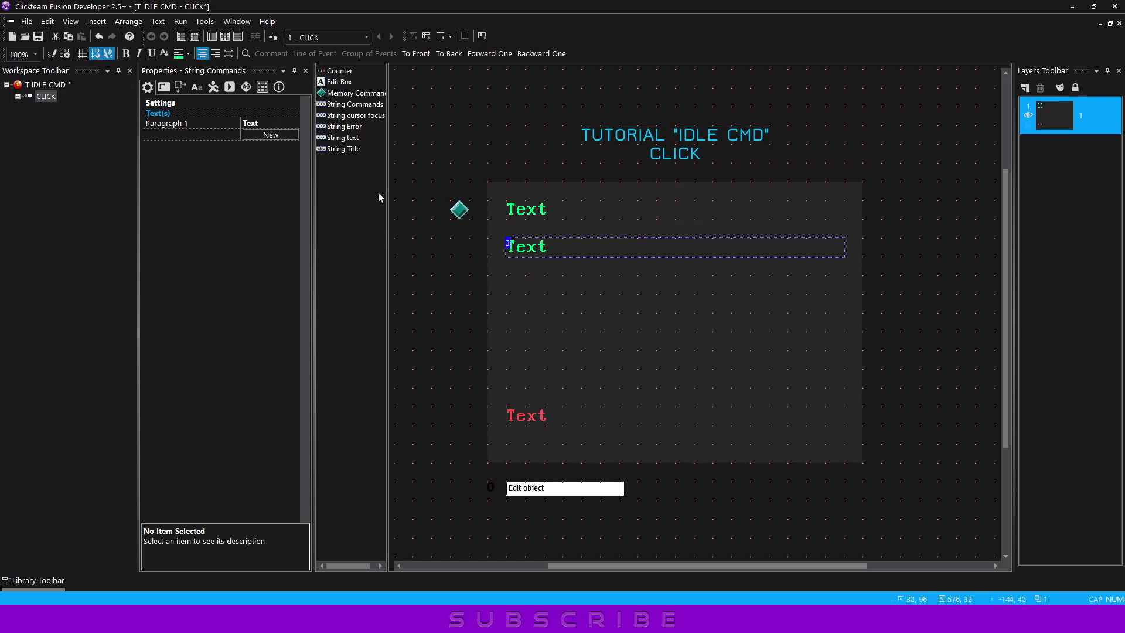
{"action": "left_click", "coordinate": [269, 124]}
{"action": "type", "text": "Commands"}
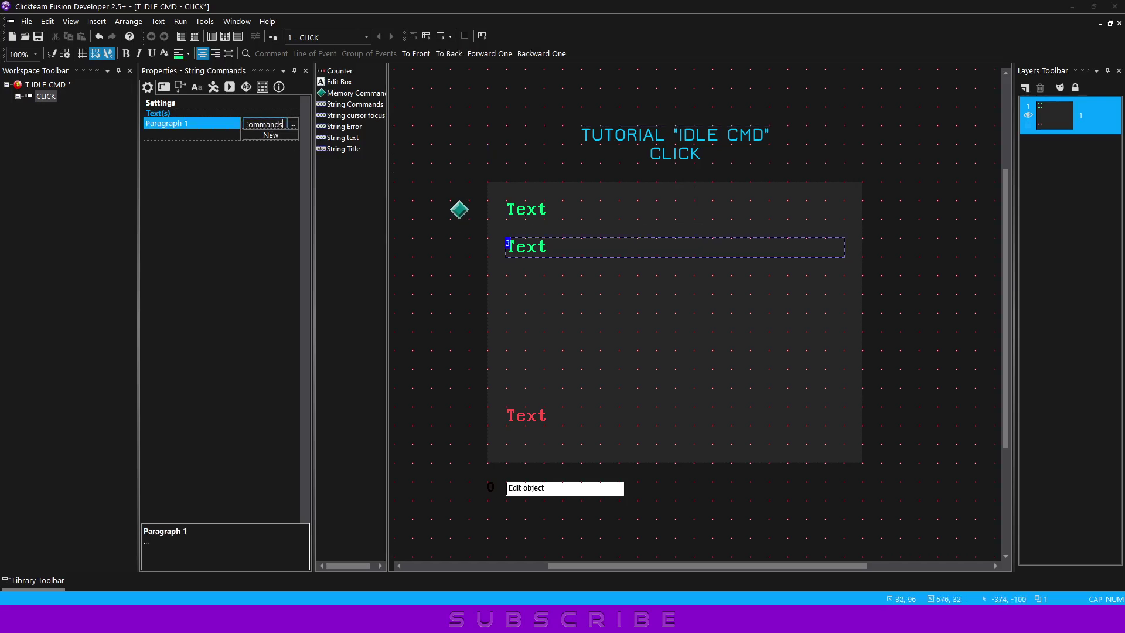
{"action": "key", "text": "Return"}
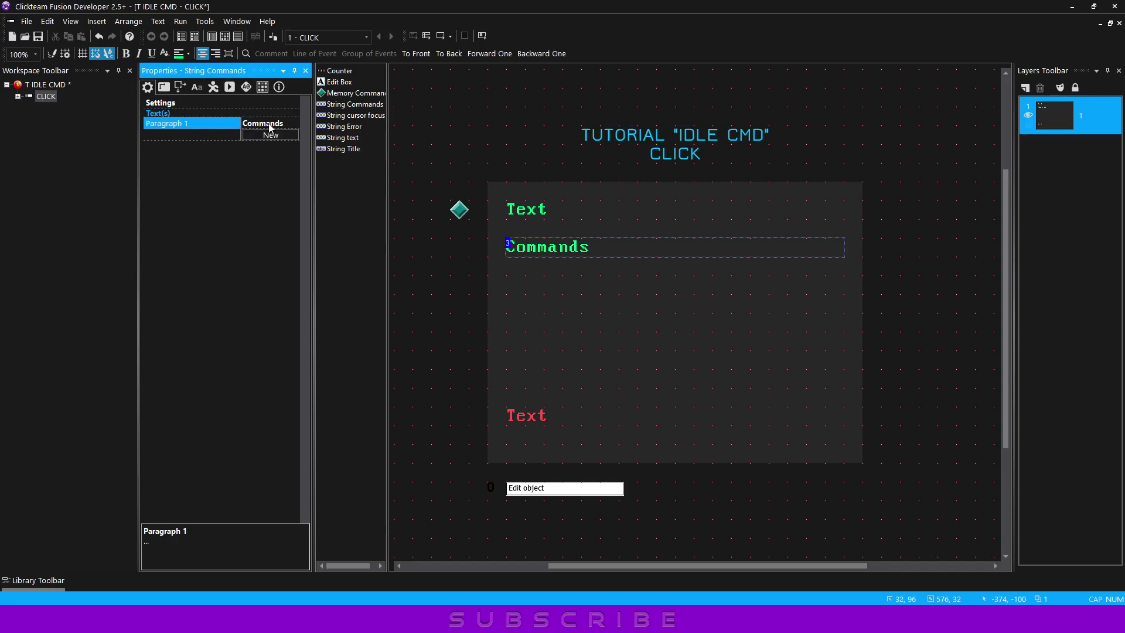
{"action": "left_click", "coordinate": [525, 415]}
{"action": "left_click", "coordinate": [269, 124]}
{"action": "type", "text": "Error"}
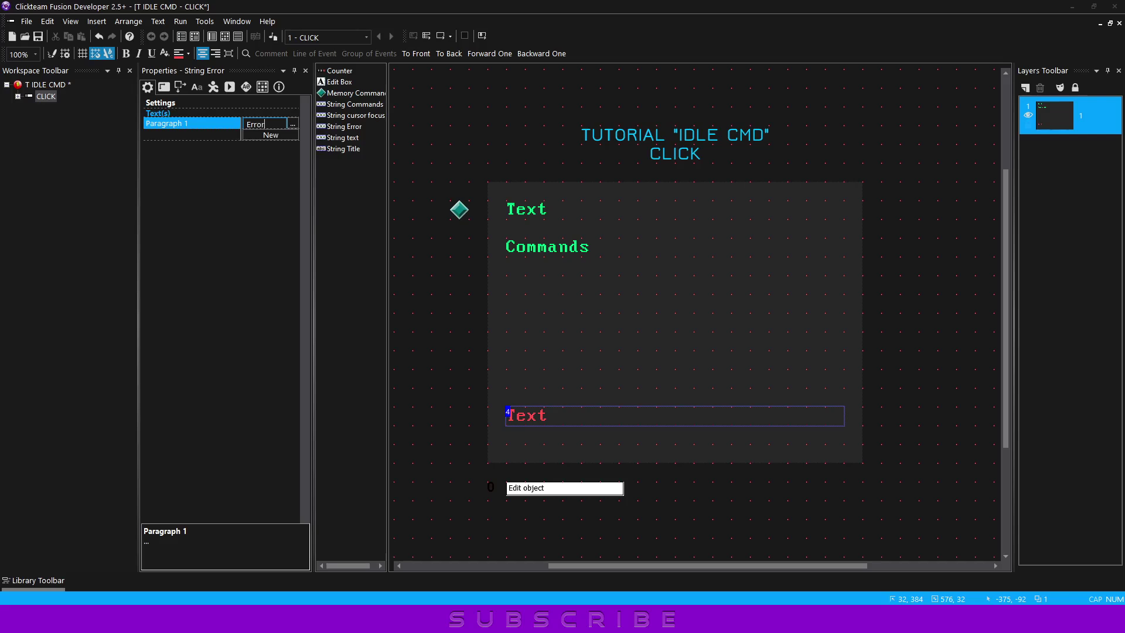
{"action": "key", "text": "Return"}
- Move the red Error string up a line and put the green Text string below it
{"action": "left_click_drag", "start_coordinate": [525, 420], "coordinate": [522, 387]}
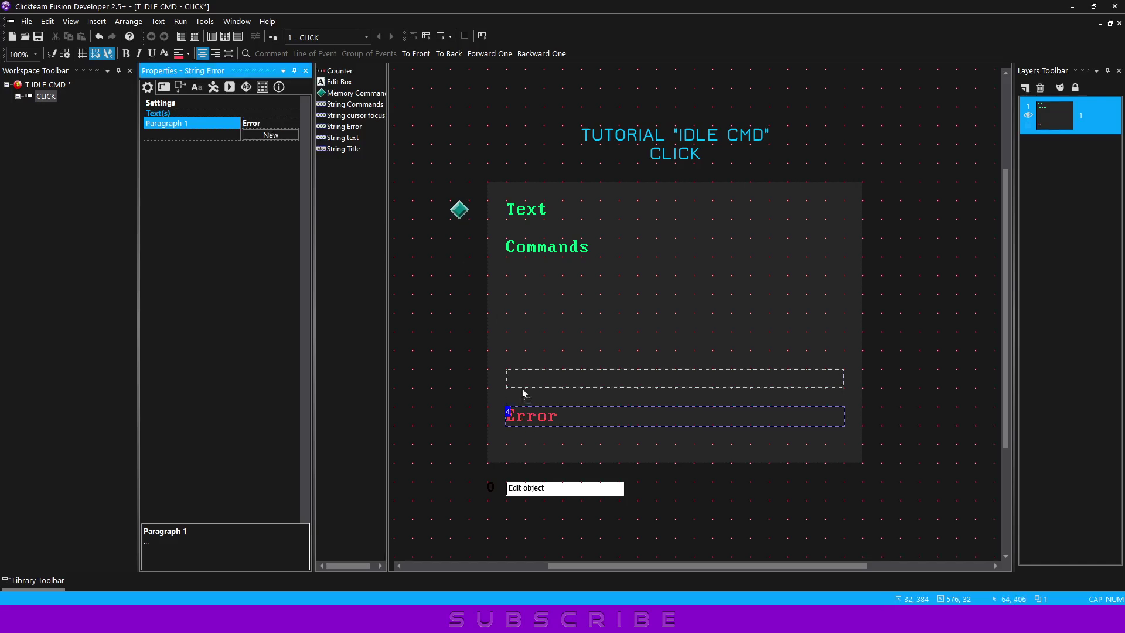
{"action": "left_click", "coordinate": [526, 322]}
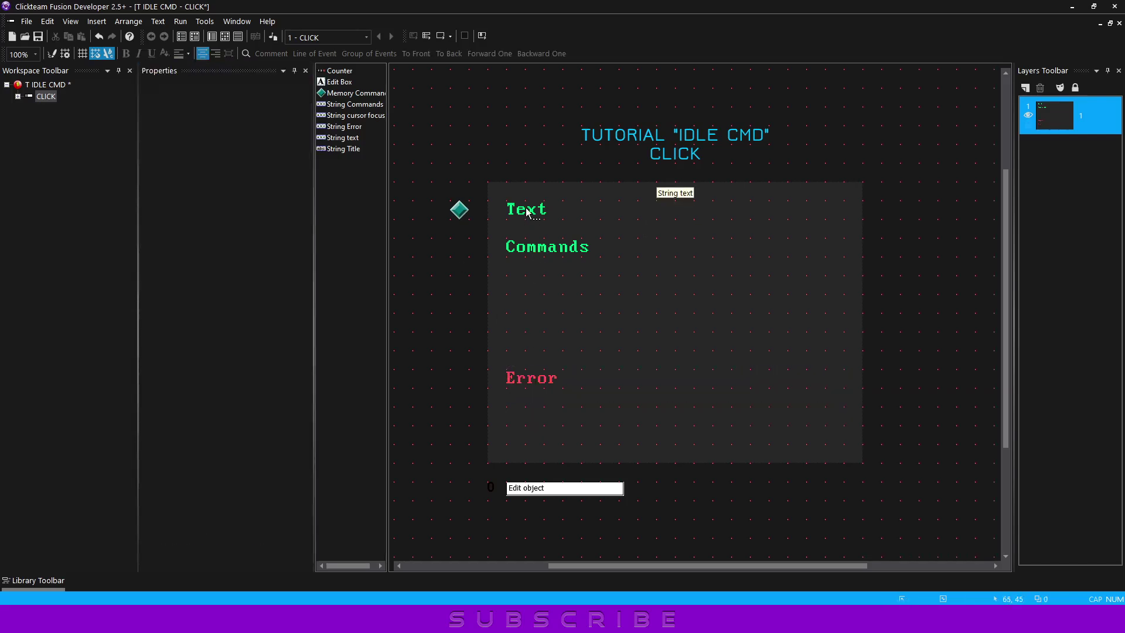
{"action": "left_click_drag", "start_coordinate": [527, 212], "coordinate": [529, 413]}
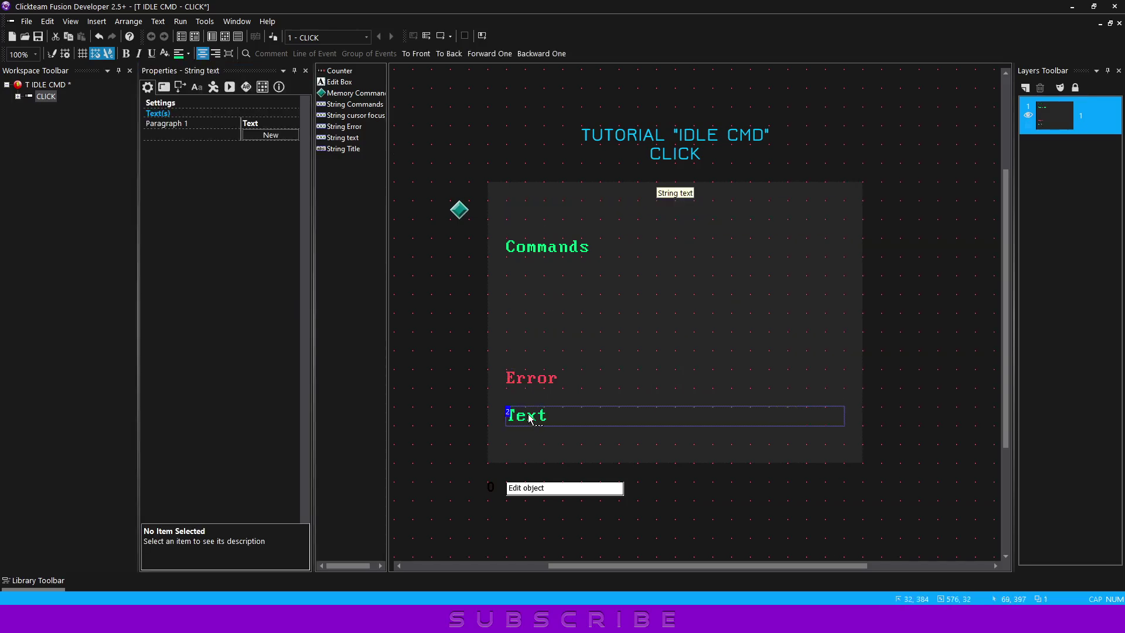
- Clone the green Text string, set the copy's text to Line, and move it to the top
{"action": "right_click", "coordinate": [528, 414]}
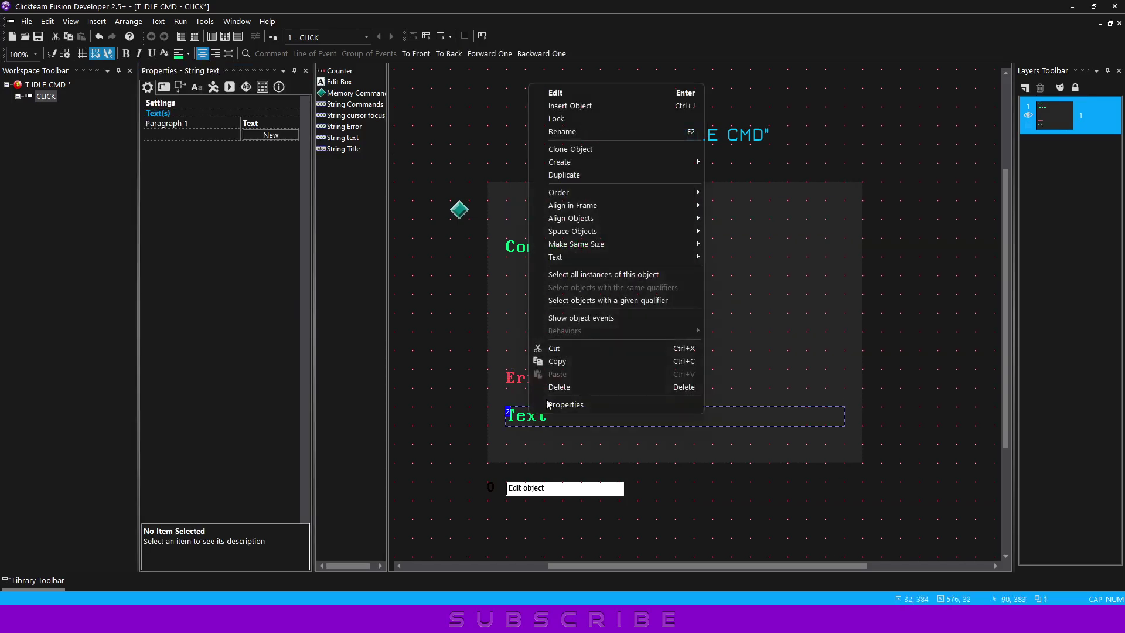
{"action": "left_click", "coordinate": [571, 150]}
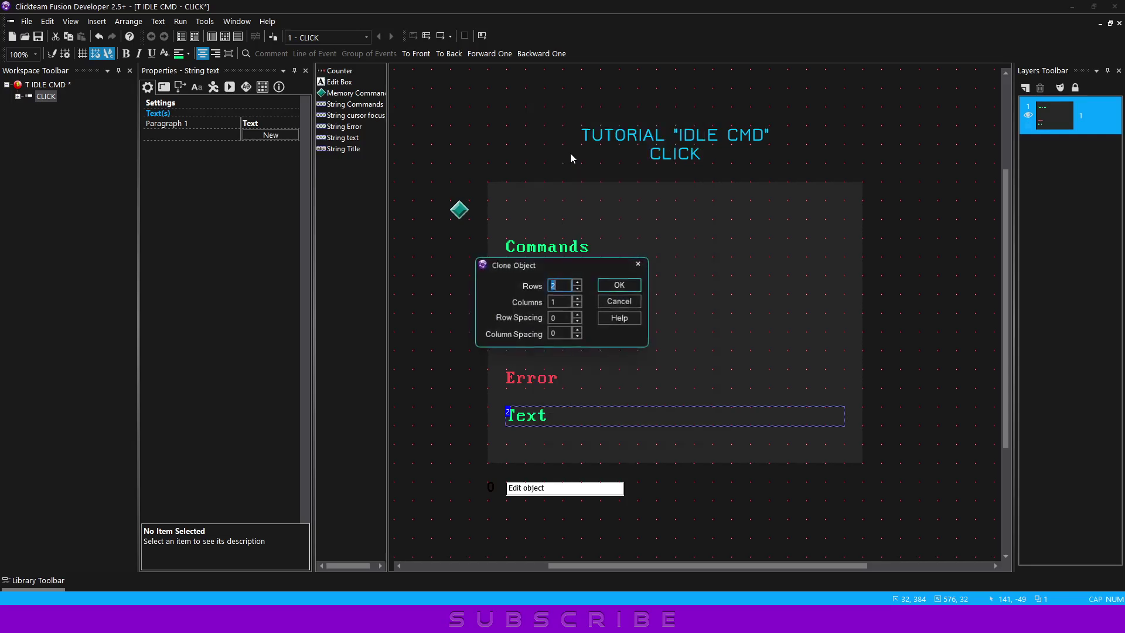
{"action": "left_click", "coordinate": [617, 285]}
{"action": "left_click", "coordinate": [533, 430]}
{"action": "left_click", "coordinate": [274, 124]}
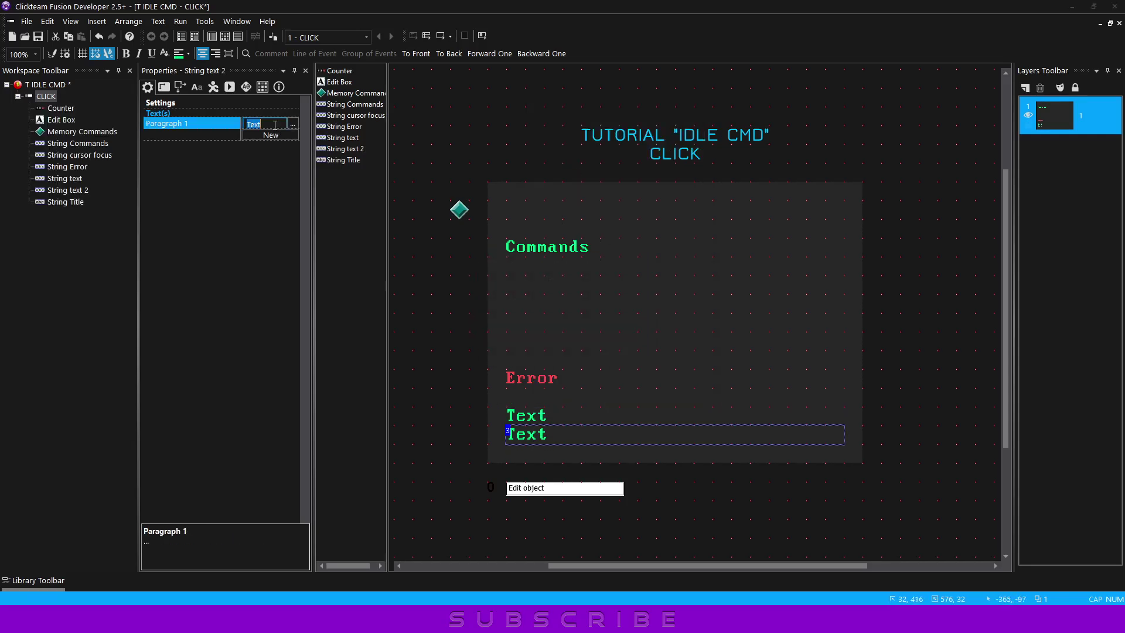
{"action": "type", "text": "Line"}
{"action": "key", "text": "Return"}
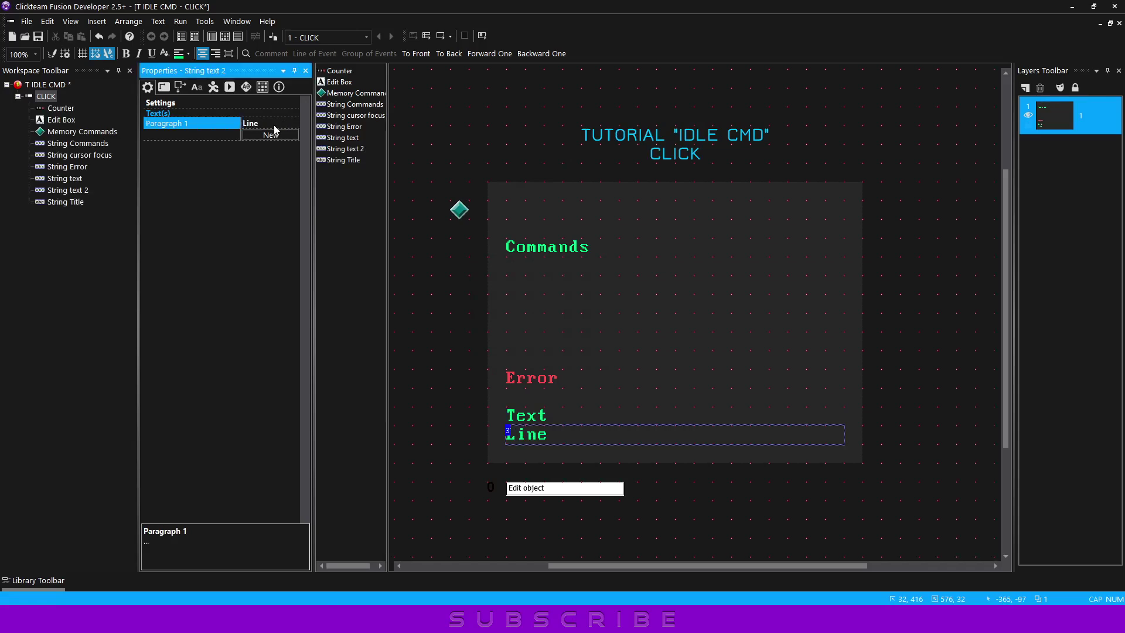
{"action": "left_click_drag", "start_coordinate": [532, 438], "coordinate": [531, 214]}
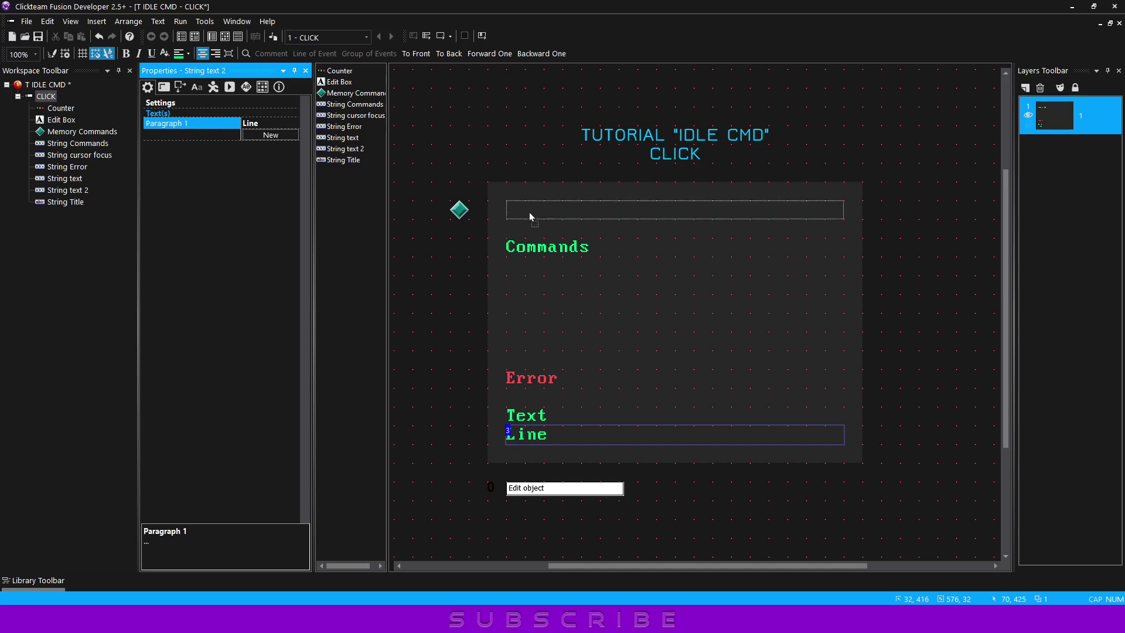
- Rename the 'Line' string object (String text 2) to String Line
{"action": "left_click", "coordinate": [226, 37]}
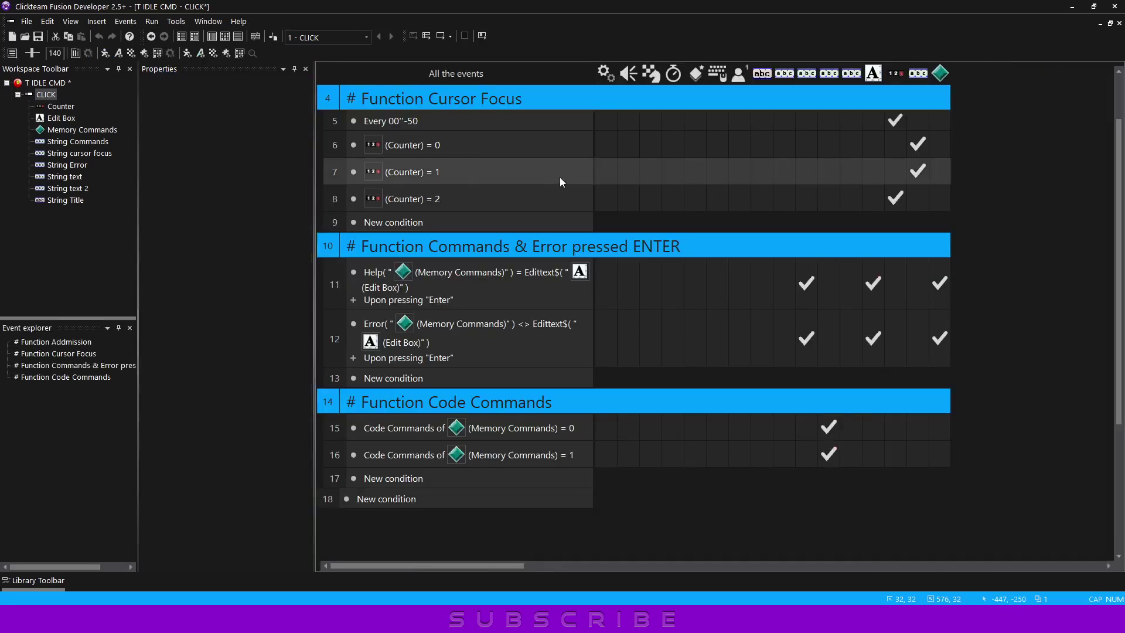
{"action": "scroll", "coordinate": [551, 203], "scroll_direction": "up", "scroll_amount": 1}
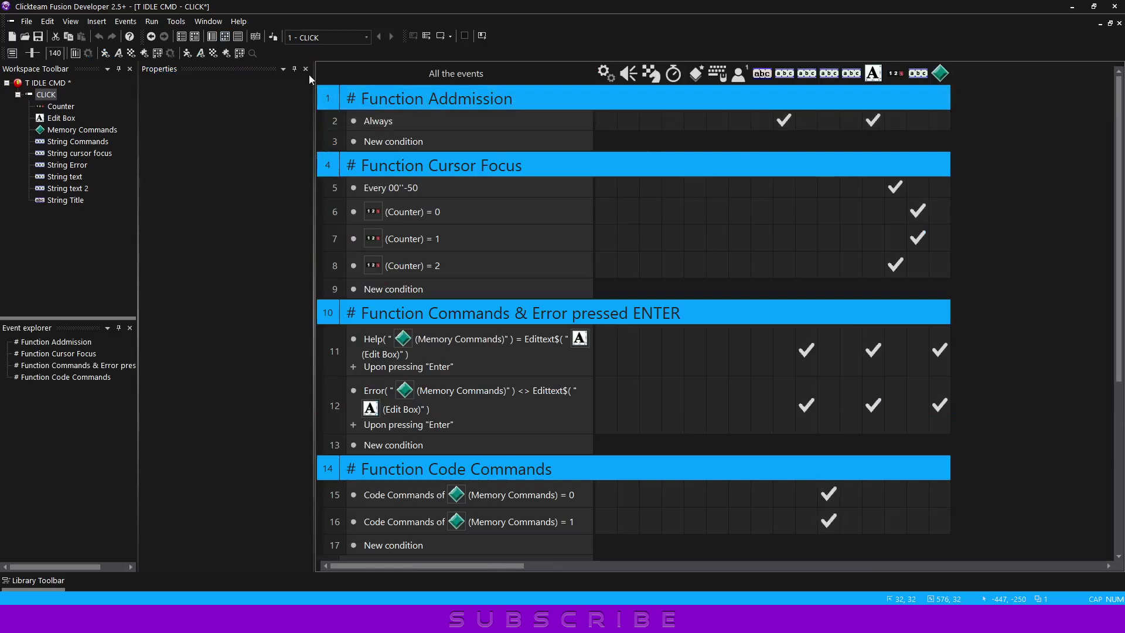
{"action": "left_click", "coordinate": [211, 37]}
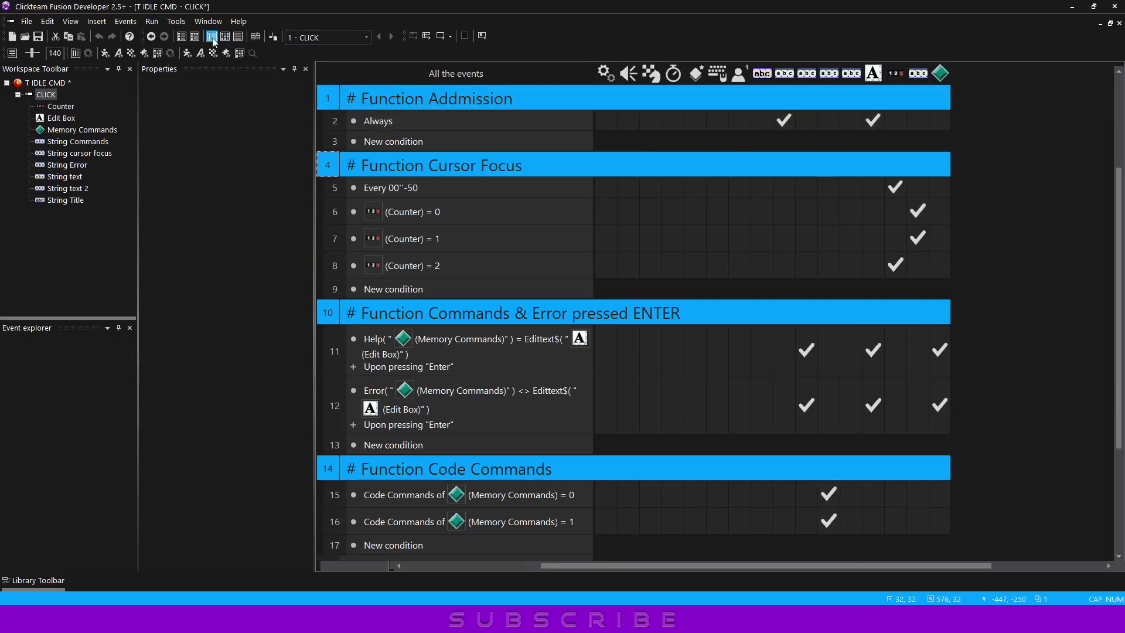
{"action": "left_click", "coordinate": [537, 212]}
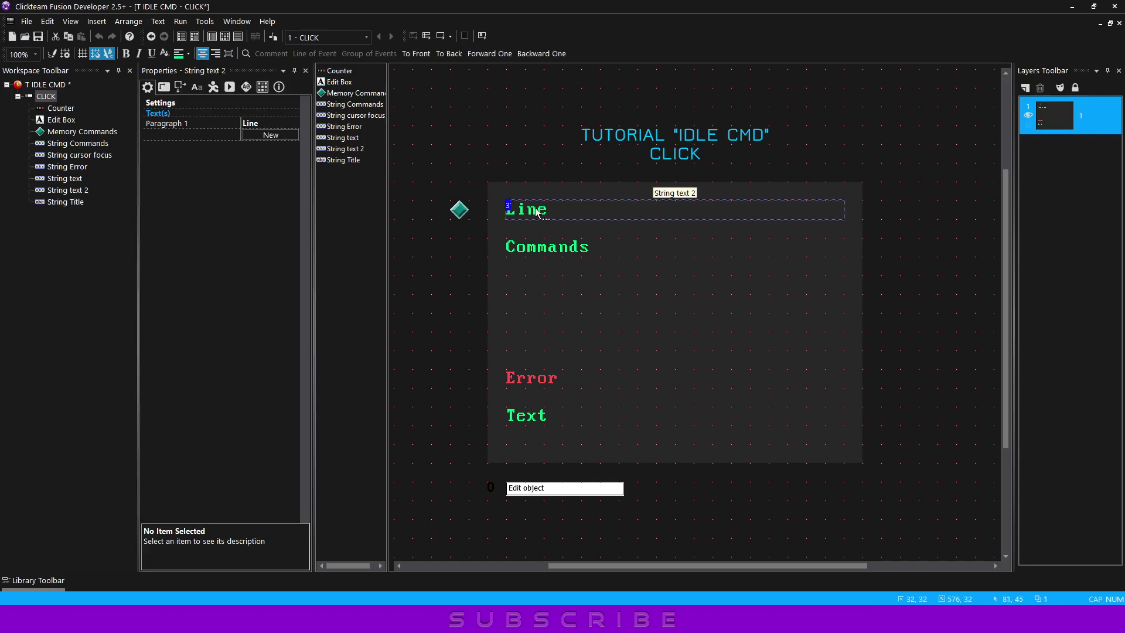
{"action": "key", "text": "F2"}
{"action": "left_click", "coordinate": [566, 373]}
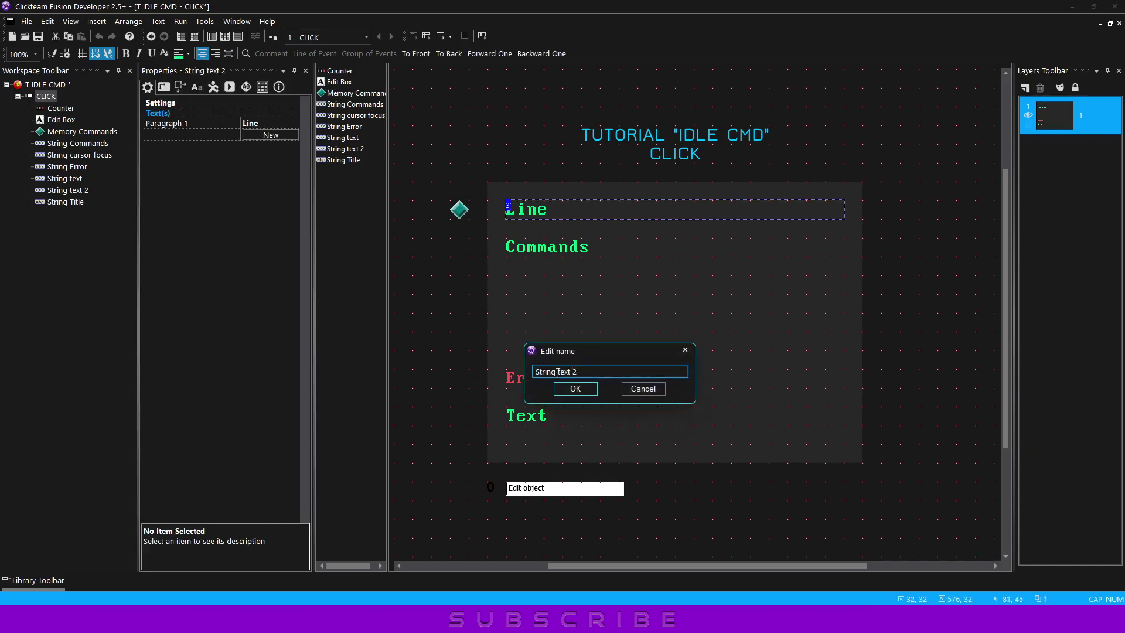
{"action": "type", "text": "Line"}
{"action": "key", "text": "Return"}
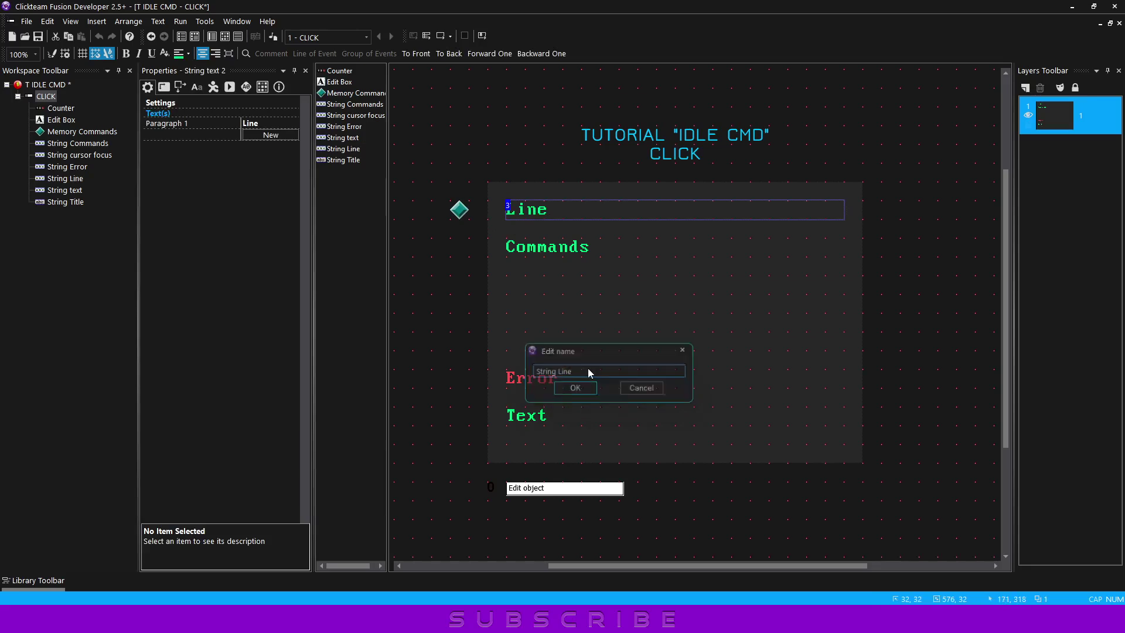
- Lengthen the String Line dashes in the Always event and preview the result
{"action": "left_click", "coordinate": [225, 36]}
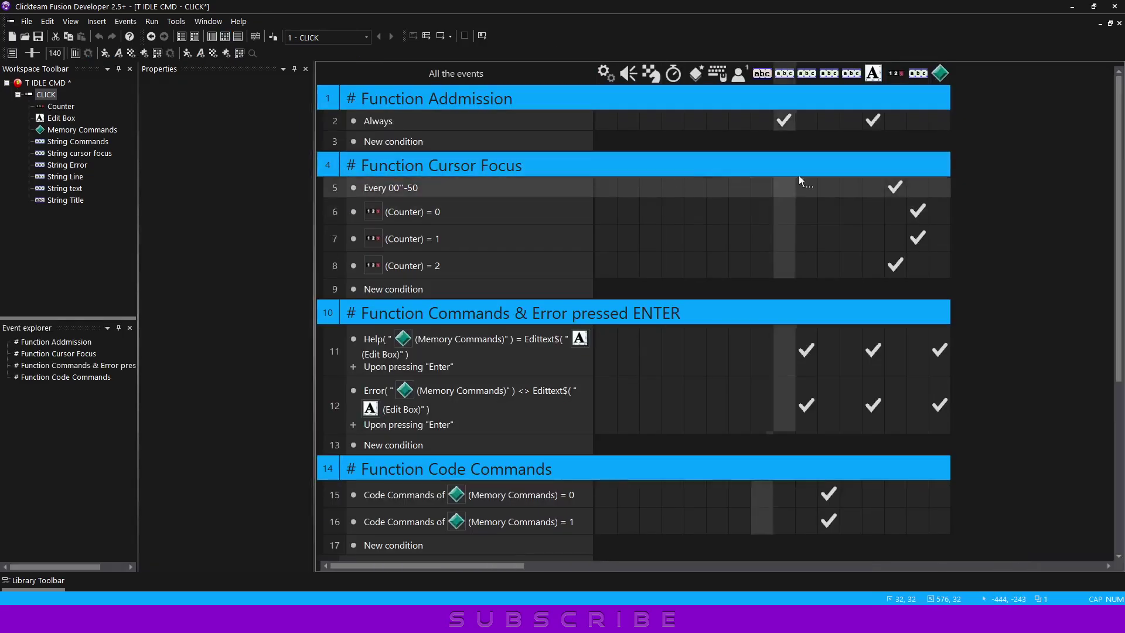
{"action": "right_click", "coordinate": [847, 124]}
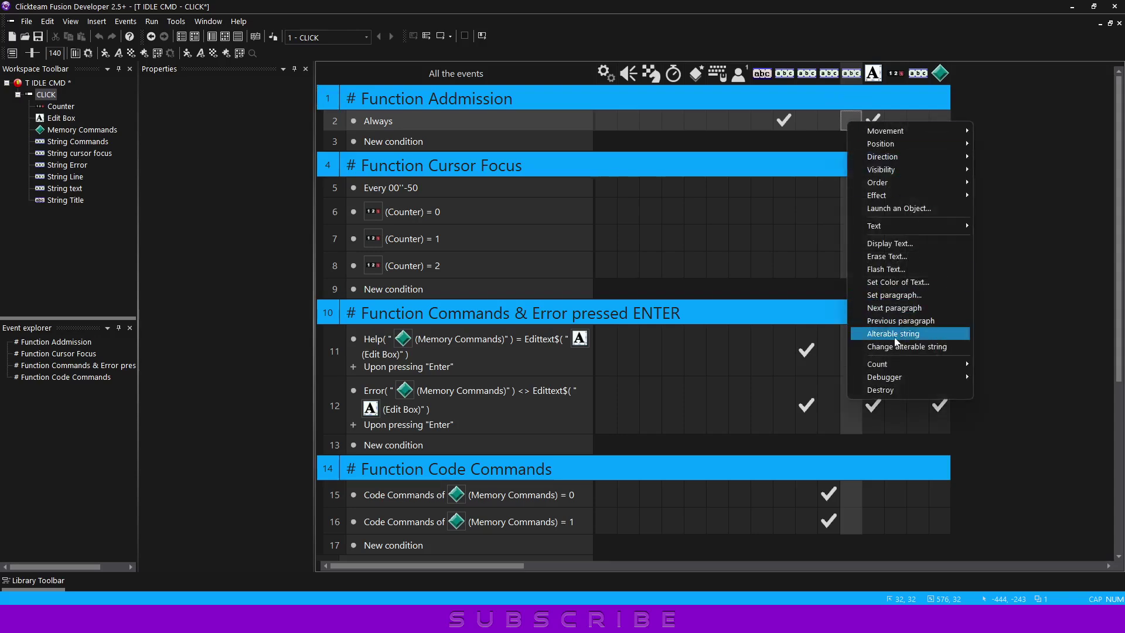
{"action": "left_click", "coordinate": [879, 331]}
{"action": "left_click", "coordinate": [293, 259]}
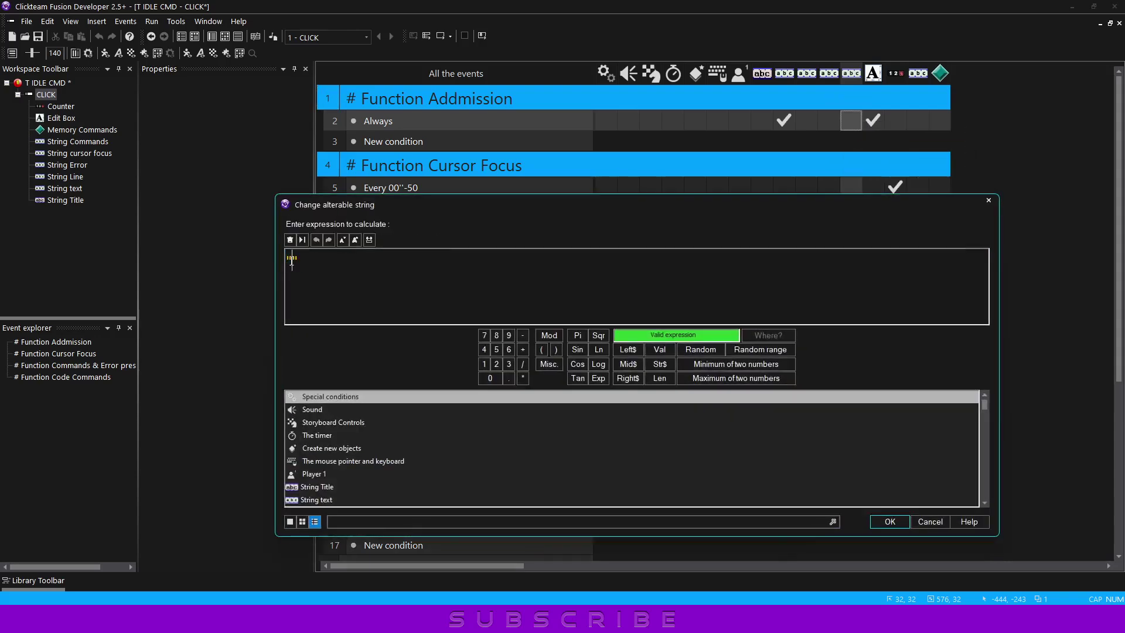
{"action": "type", "text": "-----------------------------"}
{"action": "left_click", "coordinate": [890, 522]}
{"action": "left_click", "coordinate": [440, 36]}
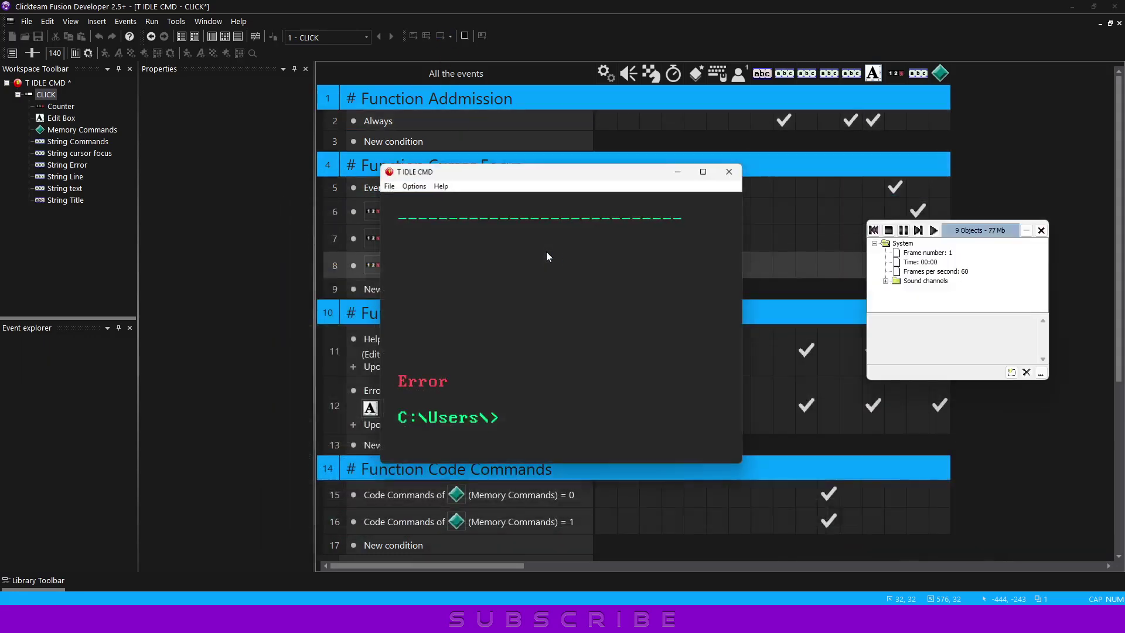
{"action": "left_click", "coordinate": [737, 167]}
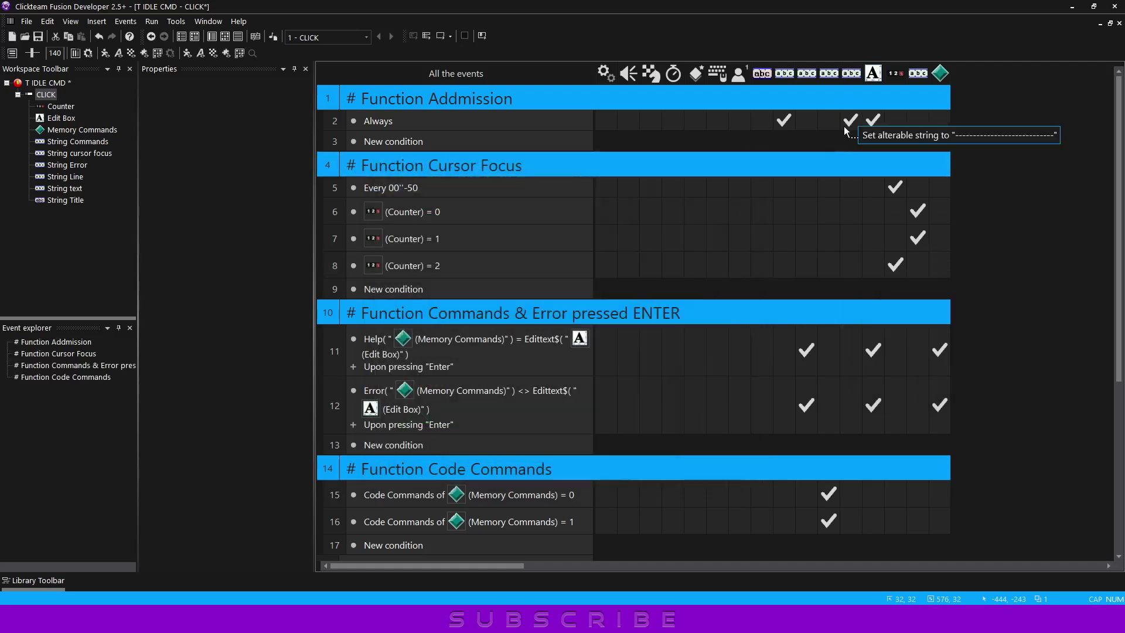
- Reopen the String Line dashes expression, confirm it, and test-run the frame again
{"action": "right_click", "coordinate": [851, 120]}
{"action": "left_click", "coordinate": [863, 407]}
{"action": "double_click", "coordinate": [864, 410]}
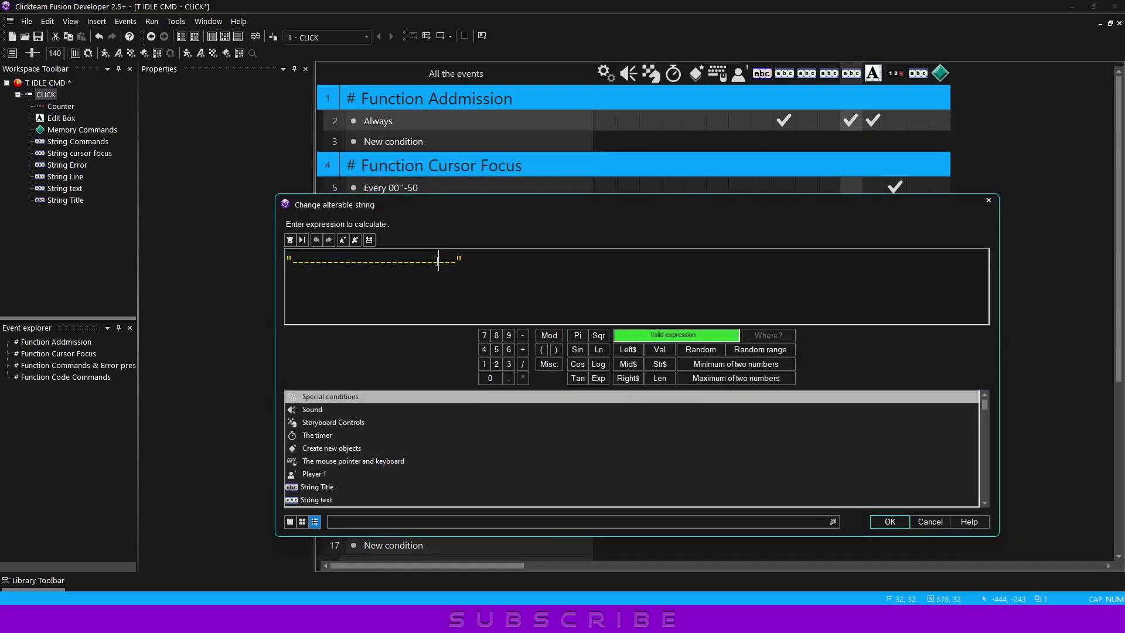
{"action": "left_click", "coordinate": [890, 522]}
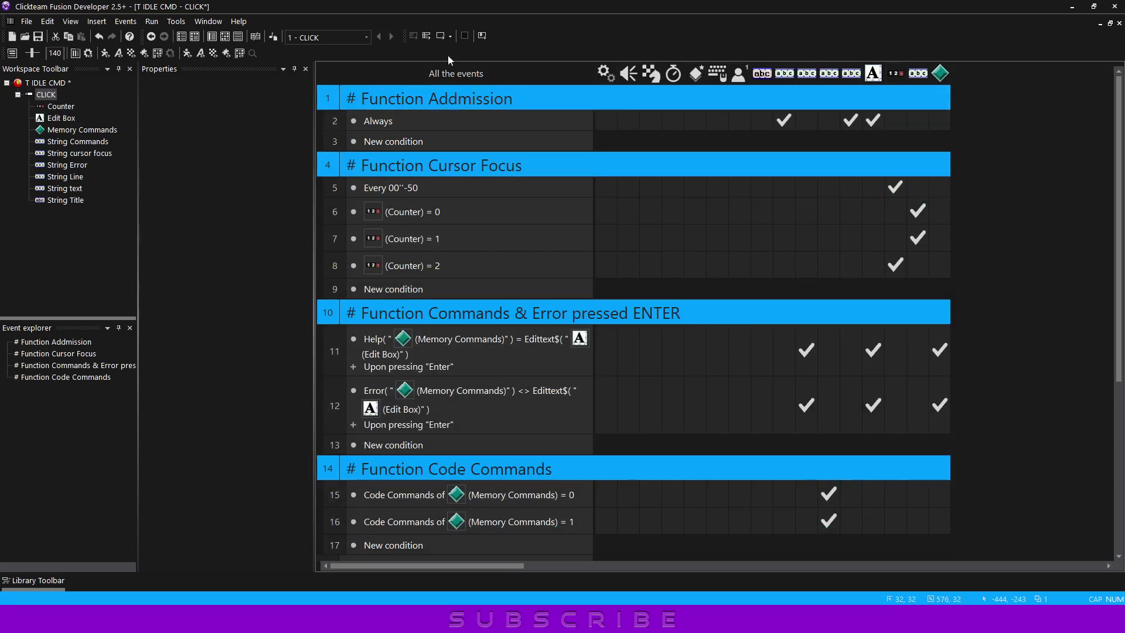
{"action": "key", "text": "F7"}
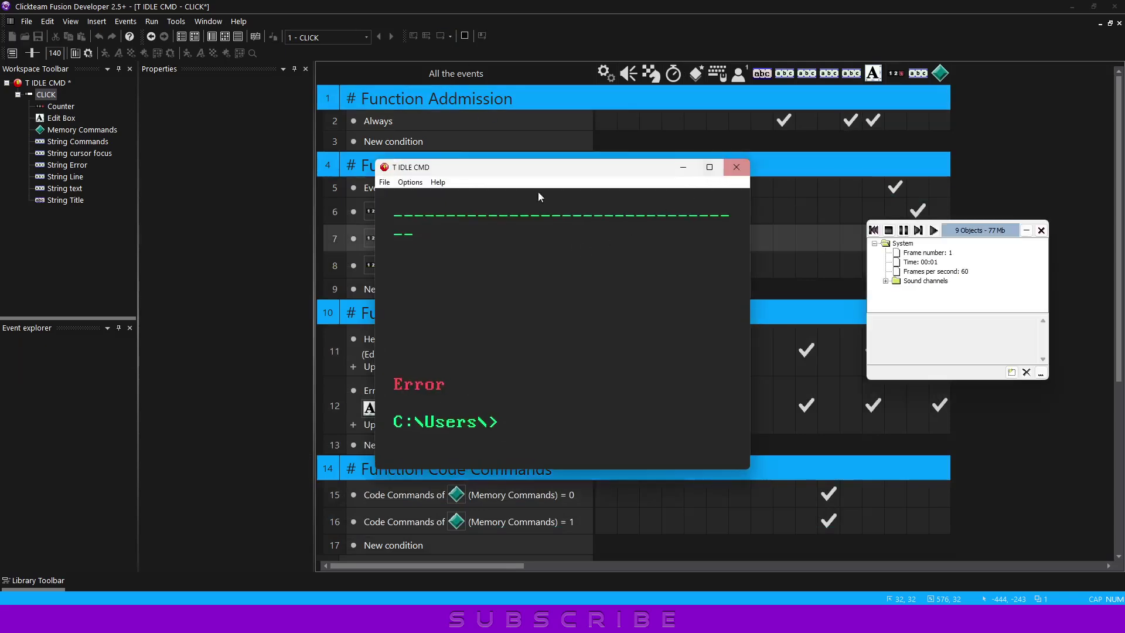
{"action": "left_click", "coordinate": [736, 167]}
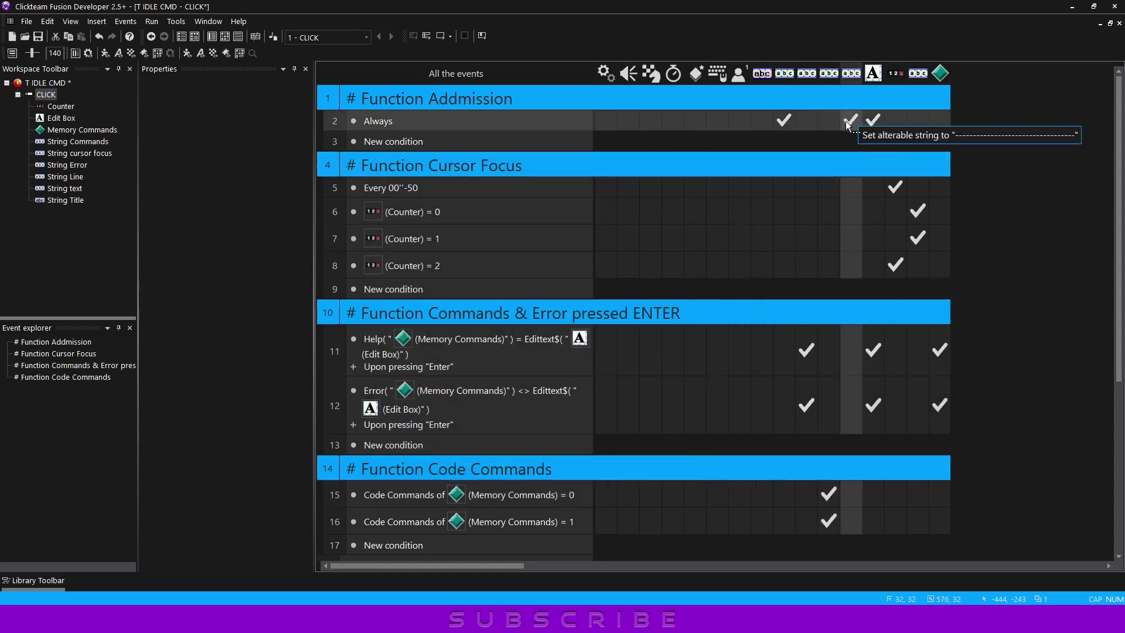
- Remove a few dashes from the String Line string and check the line width
{"action": "right_click", "coordinate": [847, 122]}
{"action": "left_click", "coordinate": [902, 347]}
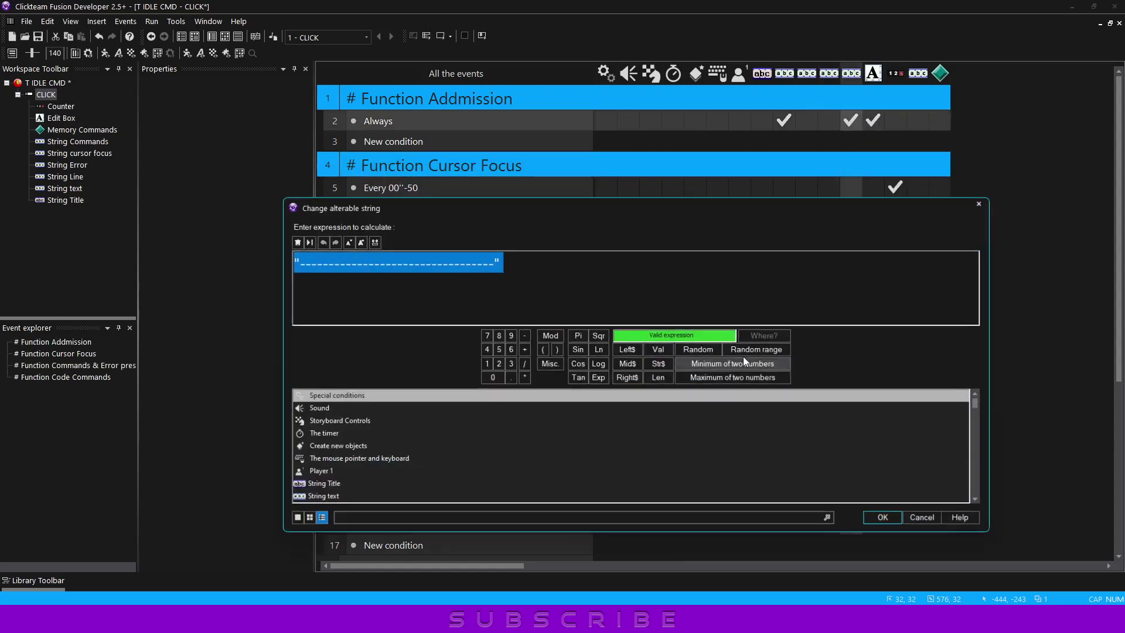
{"action": "left_click", "coordinate": [463, 262]}
{"action": "key", "text": "BackSpace"}
{"action": "left_click", "coordinate": [889, 521]}
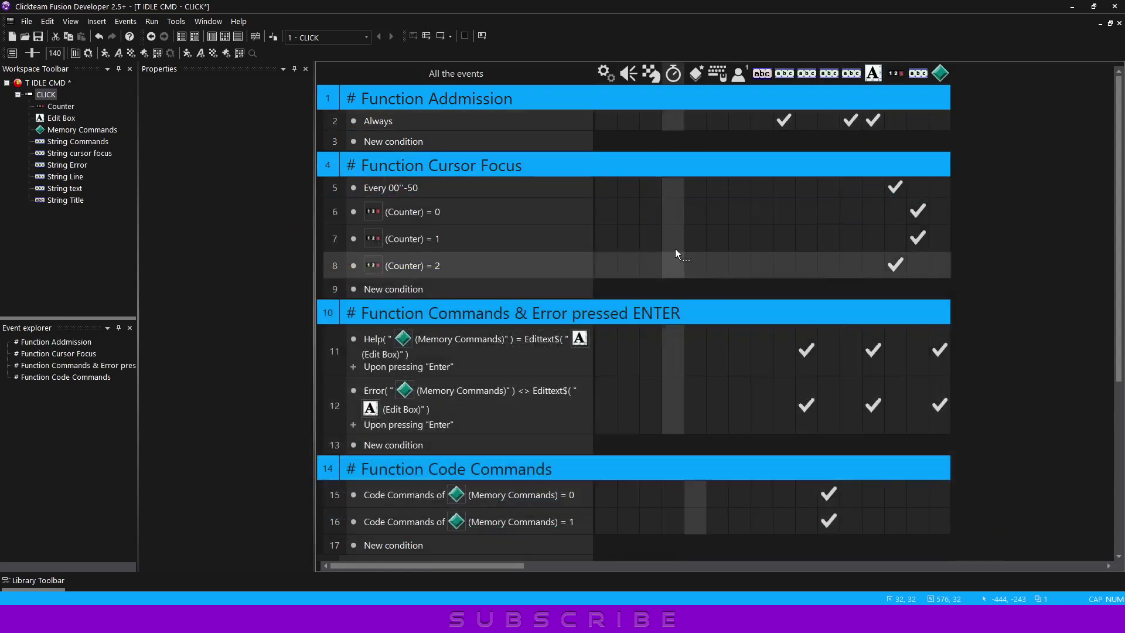
{"action": "left_click", "coordinate": [424, 37]}
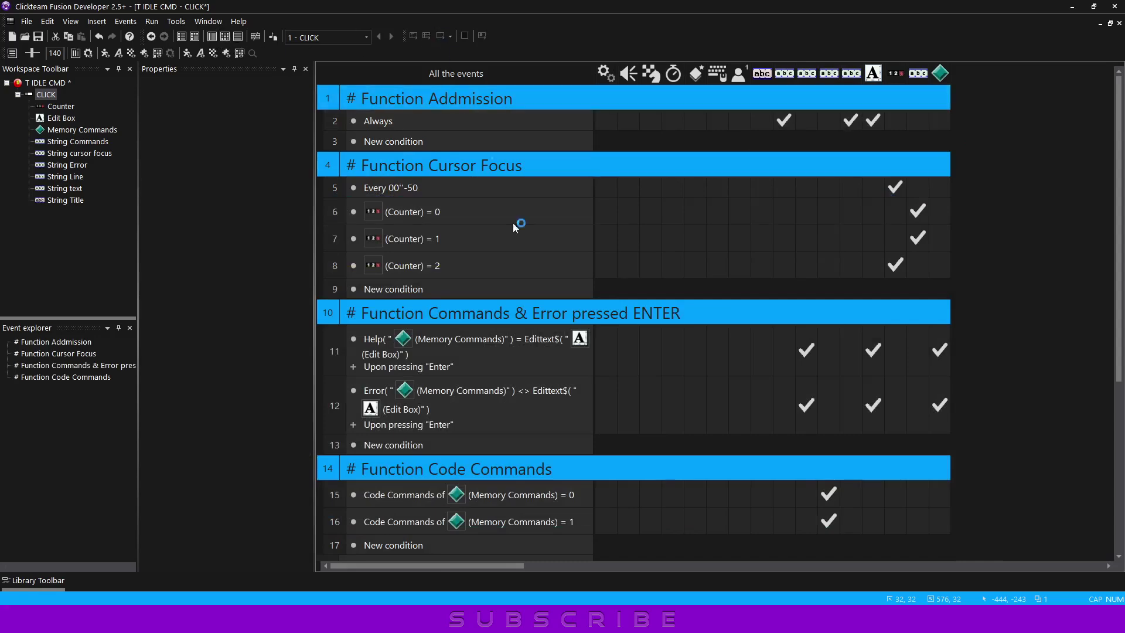
{"action": "left_click", "coordinate": [736, 167]}
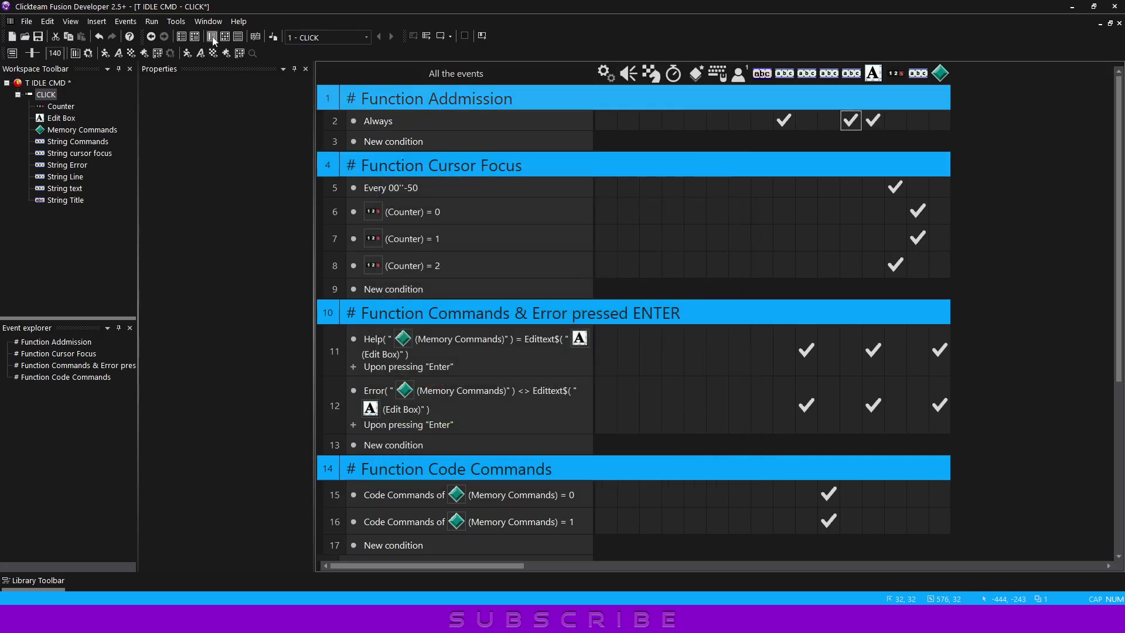
- Move the String text up under the lower Line and preview the layout
{"action": "key", "text": "ctrl+m"}
{"action": "mouse_move", "coordinate": [510, 225]}
{"action": "left_mouse_down"}
{"action": "mouse_move", "coordinate": [514, 206]}
{"action": "mouse_move", "coordinate": [526, 228]}
{"action": "mouse_move", "coordinate": [518, 457]}
{"action": "mouse_move", "coordinate": [520, 434]}
{"action": "left_mouse_up"}
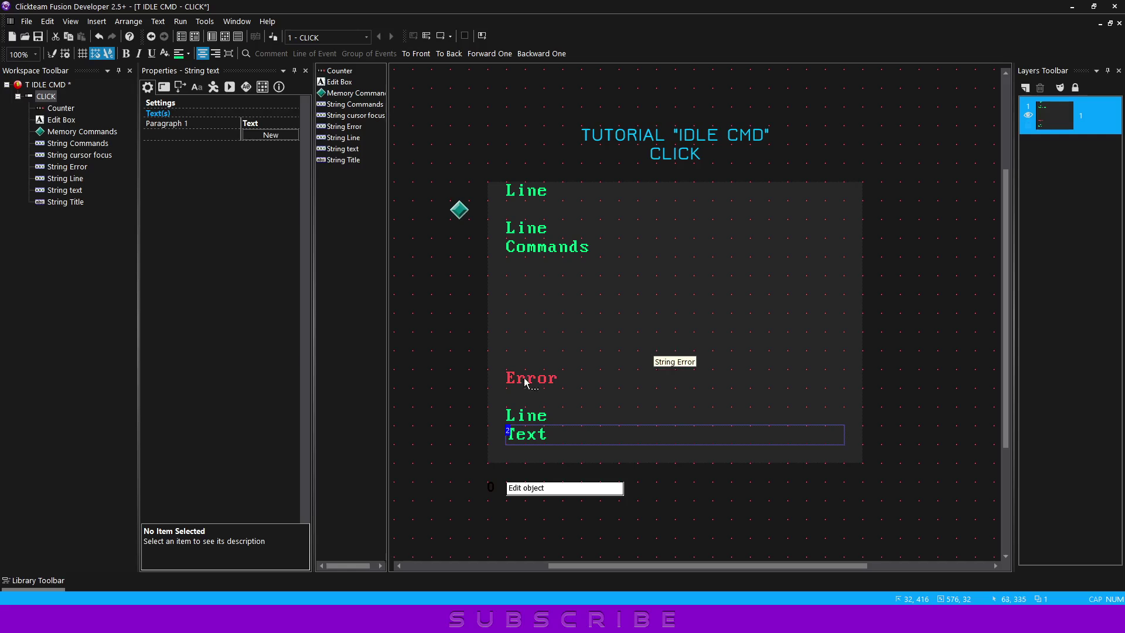
{"action": "left_click", "coordinate": [505, 315]}
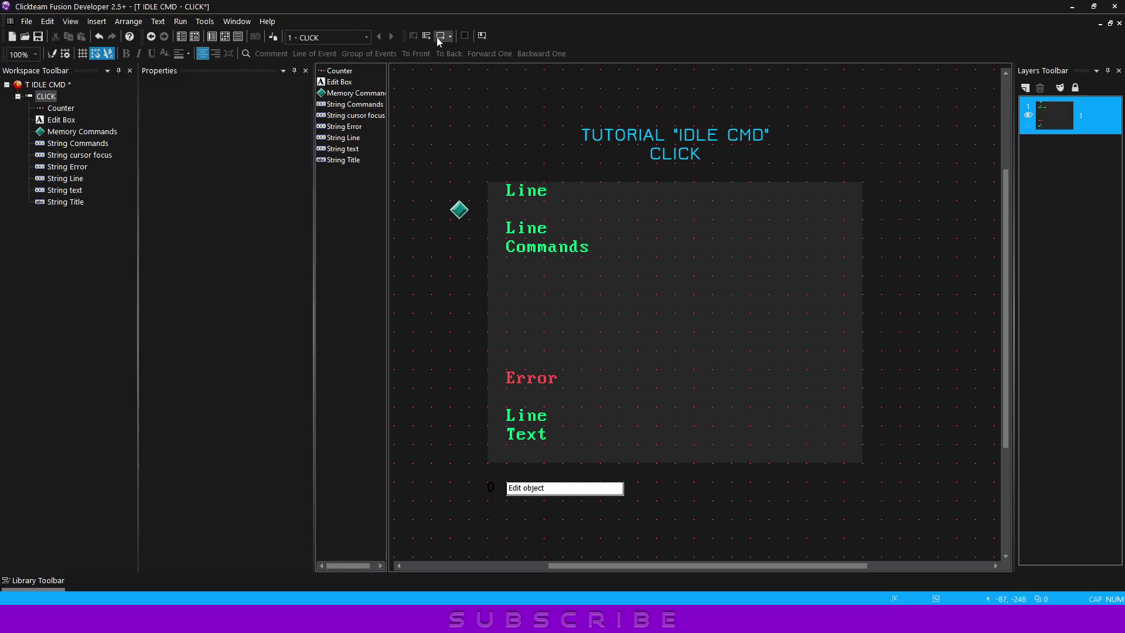
{"action": "left_click", "coordinate": [482, 35]}
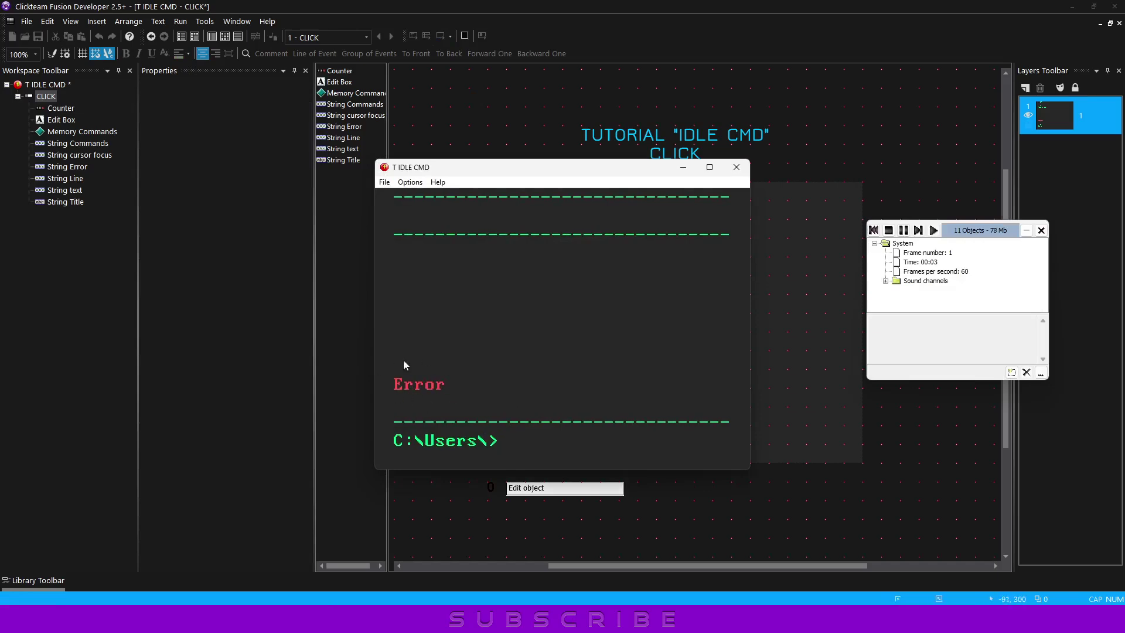
{"action": "left_click", "coordinate": [736, 167]}
- Add an Always action setting String Error to empty, then test with 'helq' and 'hel'
{"action": "left_click", "coordinate": [225, 36]}
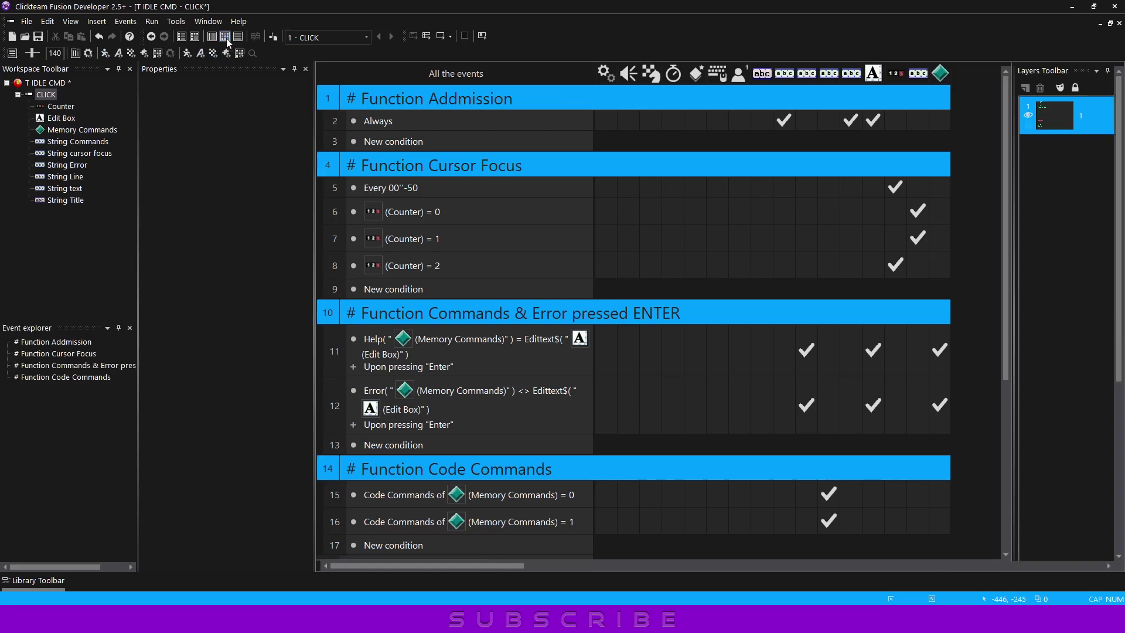
{"action": "left_click", "coordinate": [806, 121]}
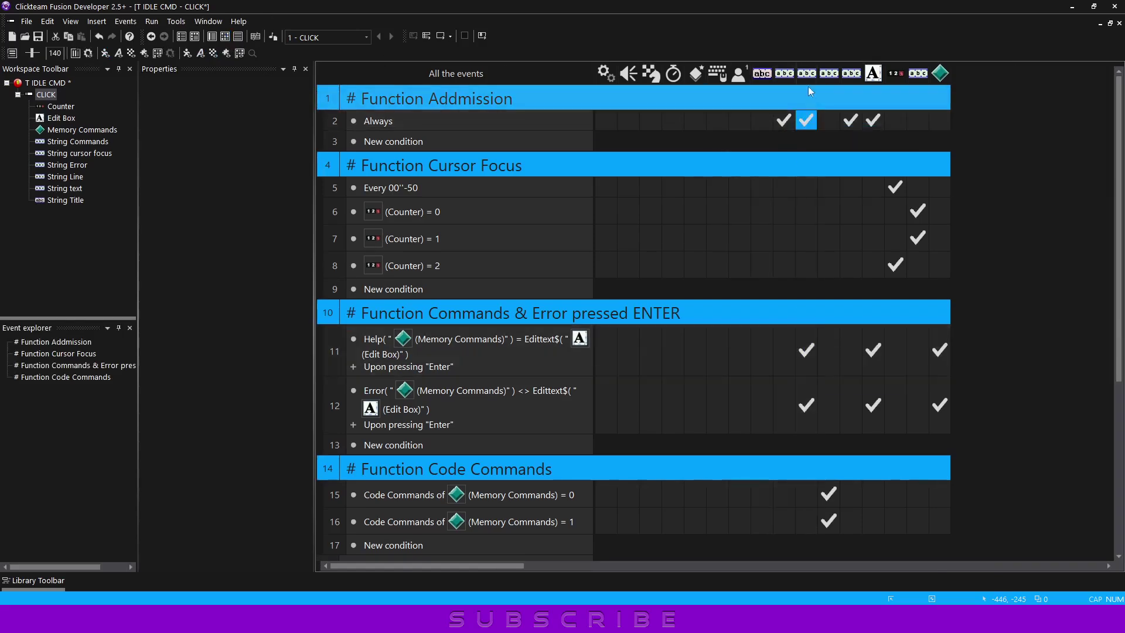
{"action": "left_click", "coordinate": [444, 36]}
{"action": "type", "text": "h"}
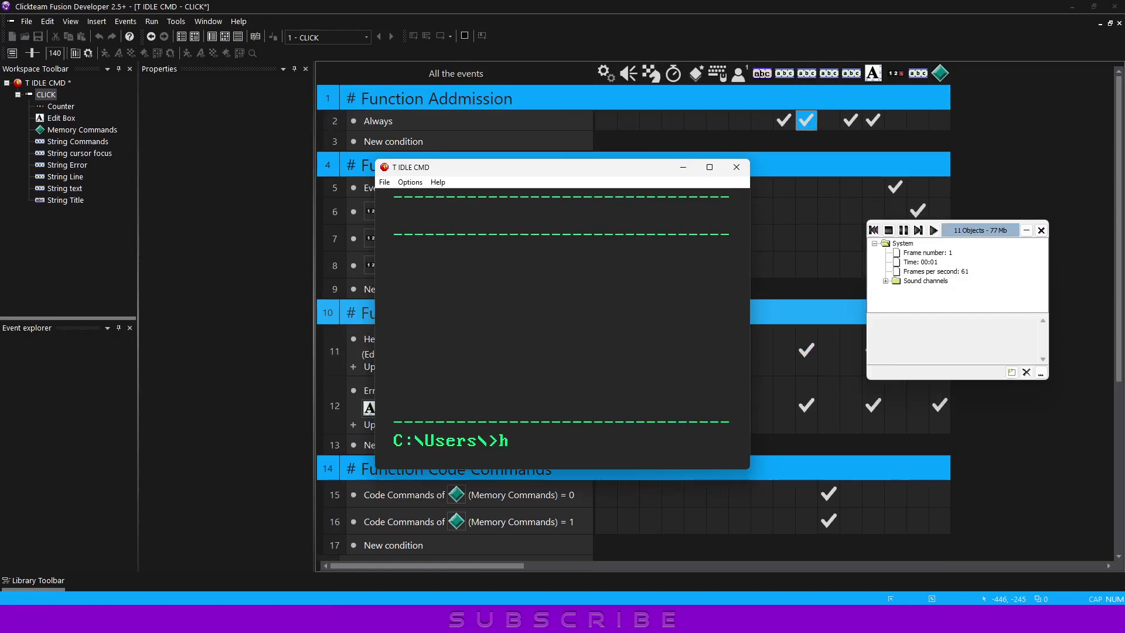
{"action": "type", "text": "elq"}
{"action": "key", "text": "Return"}
{"action": "type", "text": "hel"}
{"action": "key", "text": "Return"}
{"action": "left_click", "coordinate": [736, 167]}
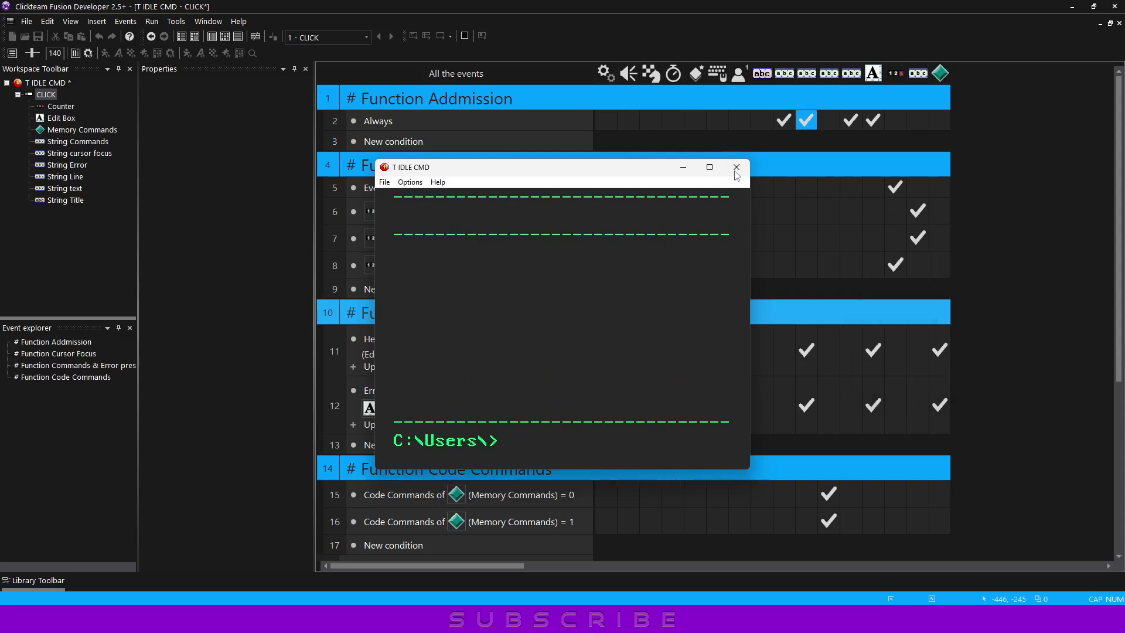
- Add a Start of Frame event above Always and move the String Error reset into it
{"action": "left_click", "coordinate": [808, 120]}
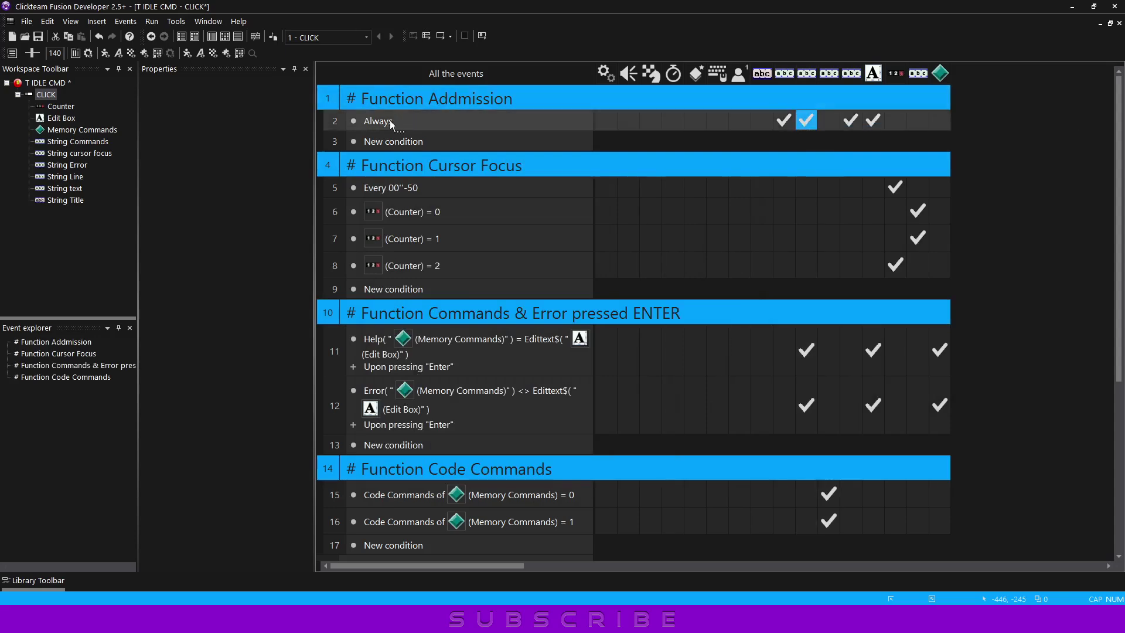
{"action": "left_click", "coordinate": [392, 141]}
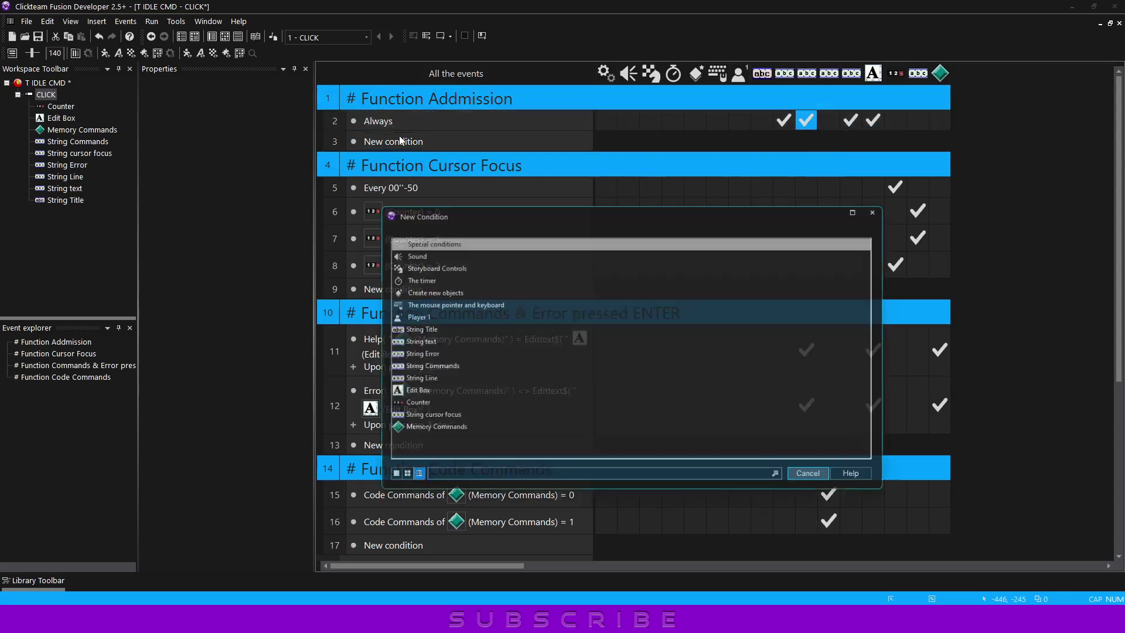
{"action": "left_click", "coordinate": [449, 267]}
{"action": "left_click", "coordinate": [491, 276]}
{"action": "left_click_drag", "start_coordinate": [334, 142], "coordinate": [335, 120]}
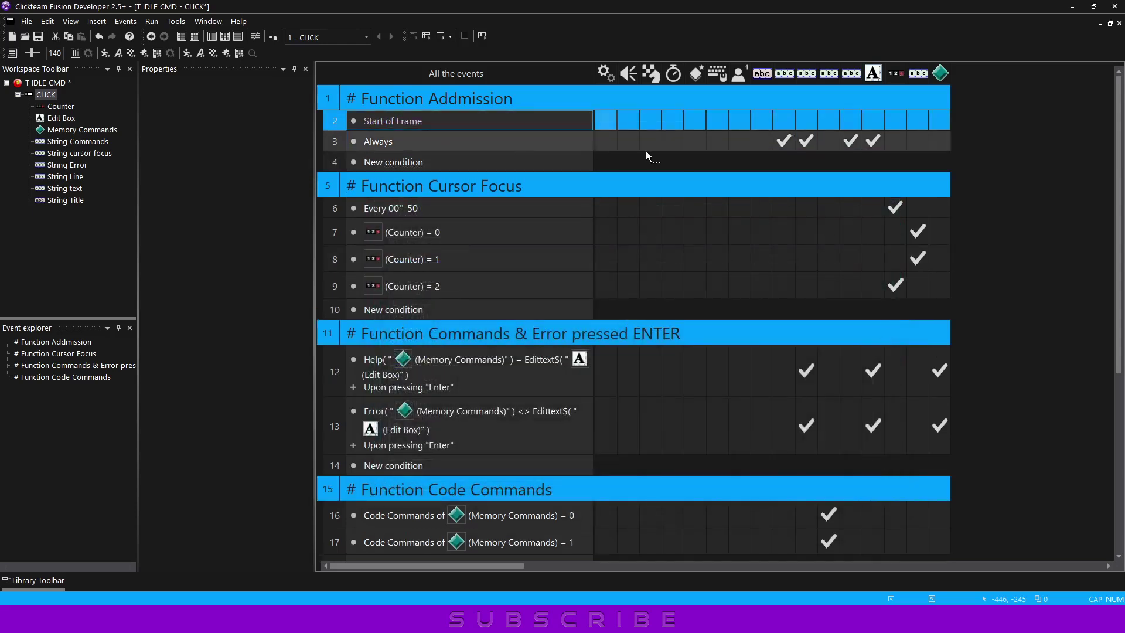
{"action": "left_click_drag", "start_coordinate": [806, 140], "coordinate": [807, 121]}
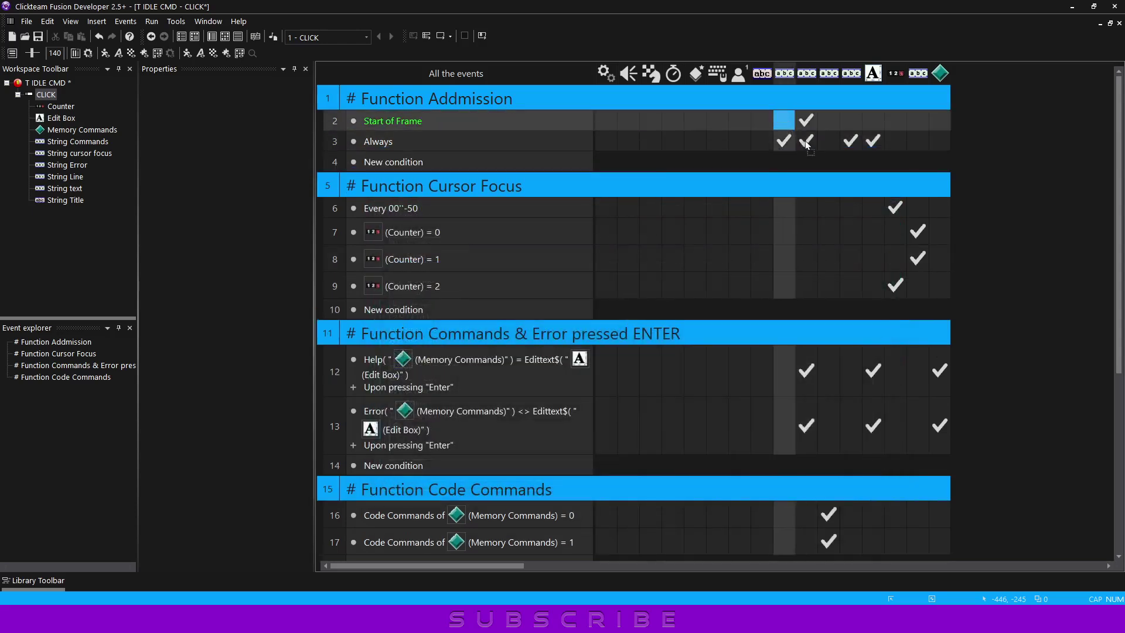
- Run the frame and test the 'helq' and 'help' commands
{"action": "left_click", "coordinate": [443, 37]}
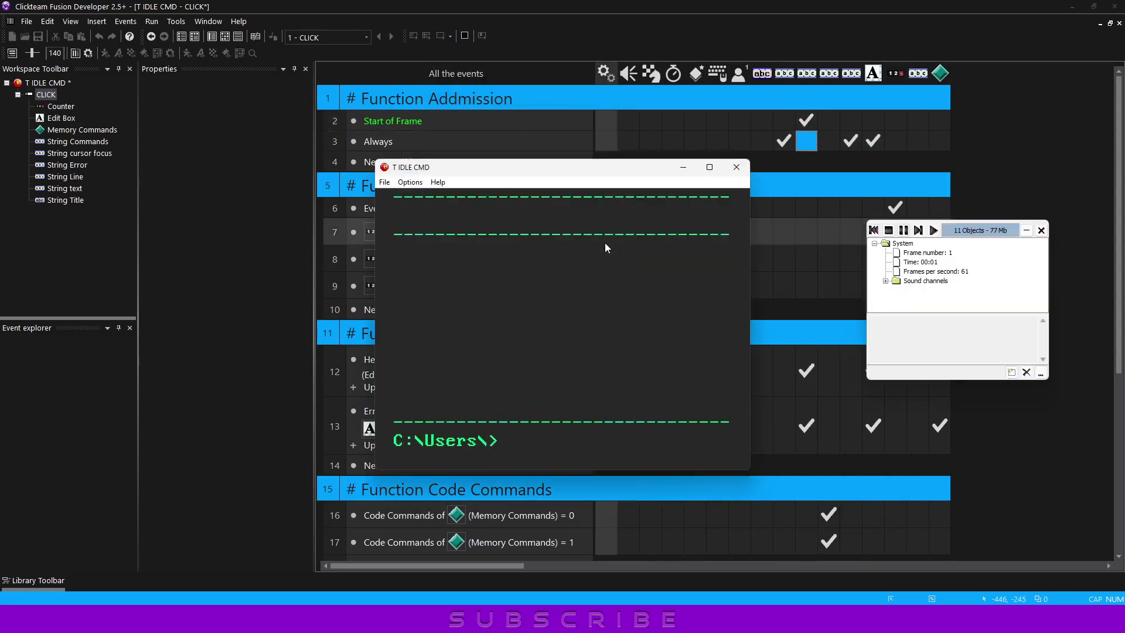
{"action": "type", "text": "helq"}
{"action": "key", "text": "Return"}
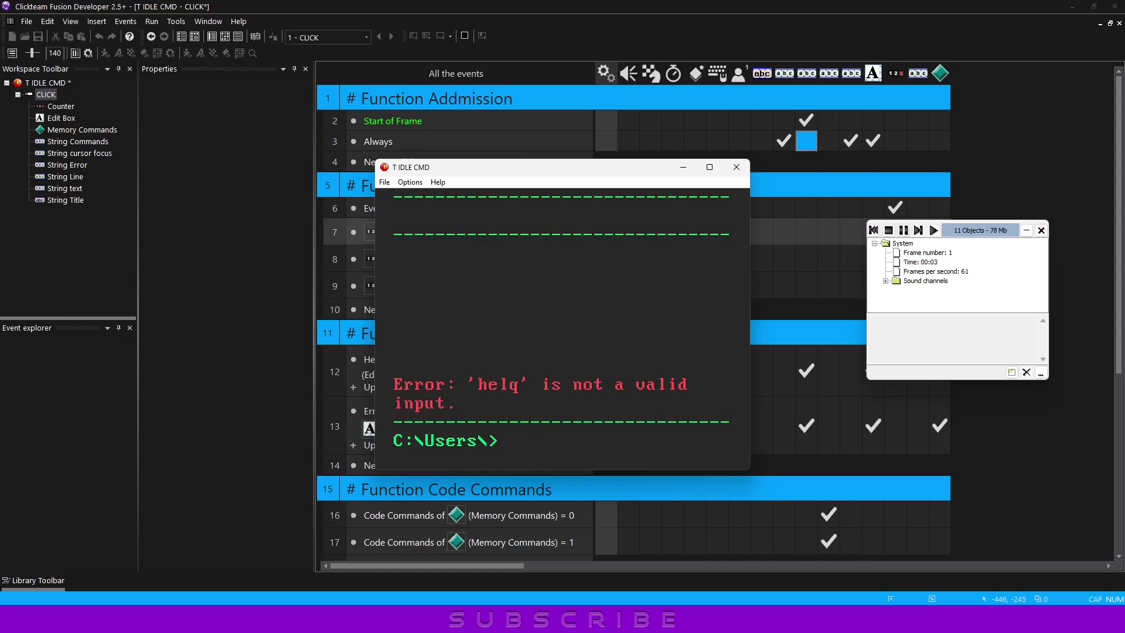
{"action": "type", "text": "help"}
{"action": "key", "text": "Return"}
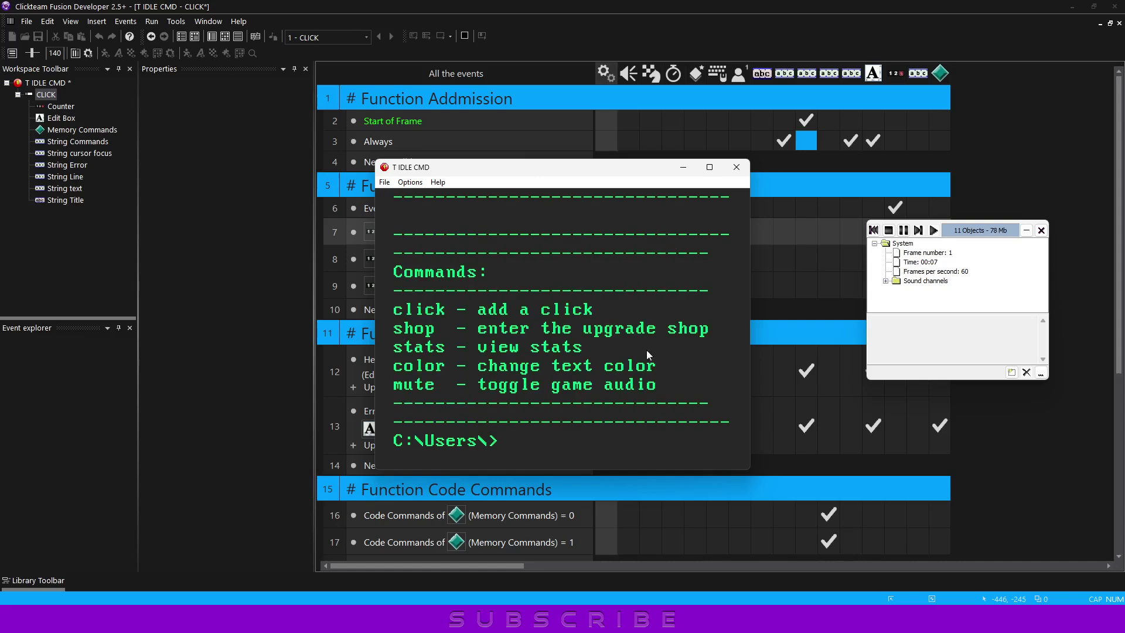
- Clone the String text object and place the copy beneath the top Line
{"action": "left_click", "coordinate": [733, 173]}
{"action": "left_click", "coordinate": [213, 37]}
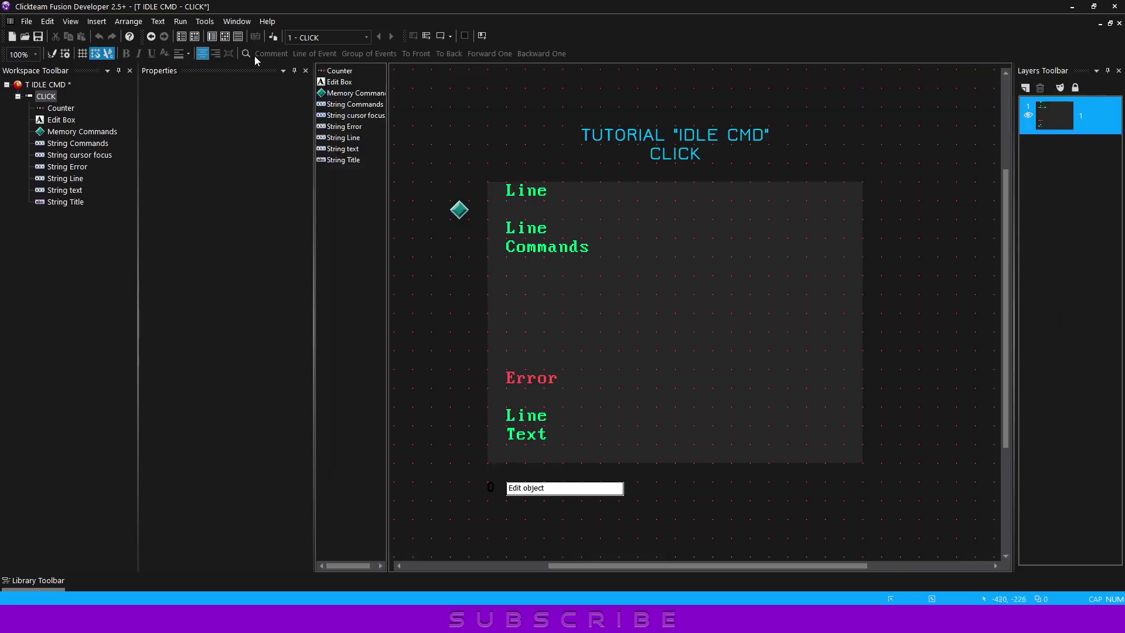
{"action": "right_click", "coordinate": [543, 435]}
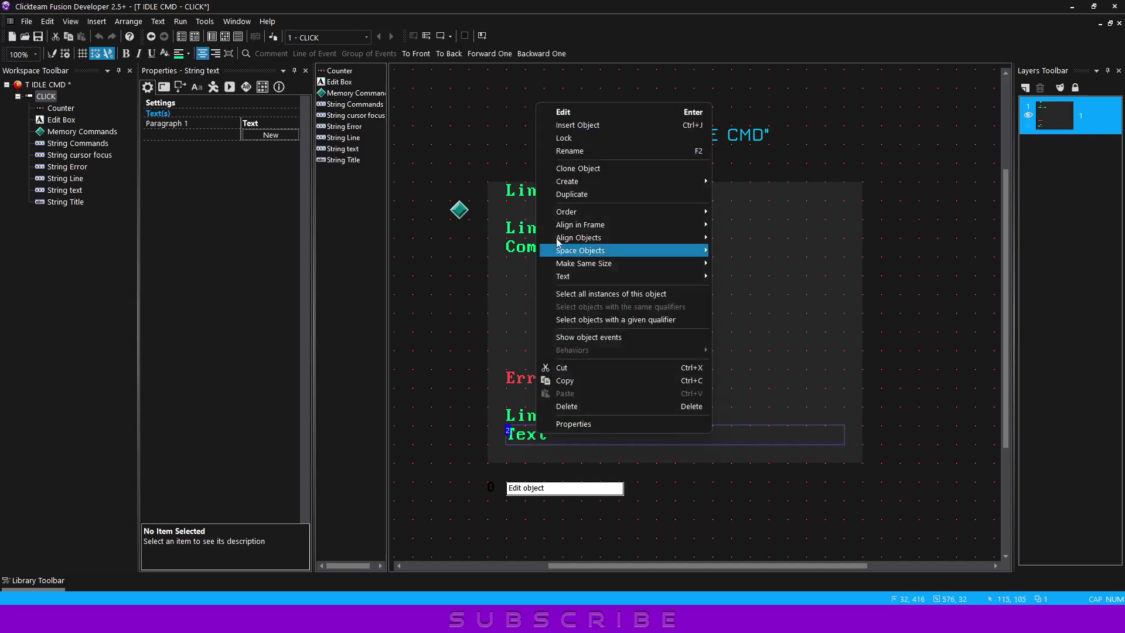
{"action": "left_click", "coordinate": [567, 170]}
{"action": "left_click", "coordinate": [614, 284]}
{"action": "left_click", "coordinate": [542, 454]}
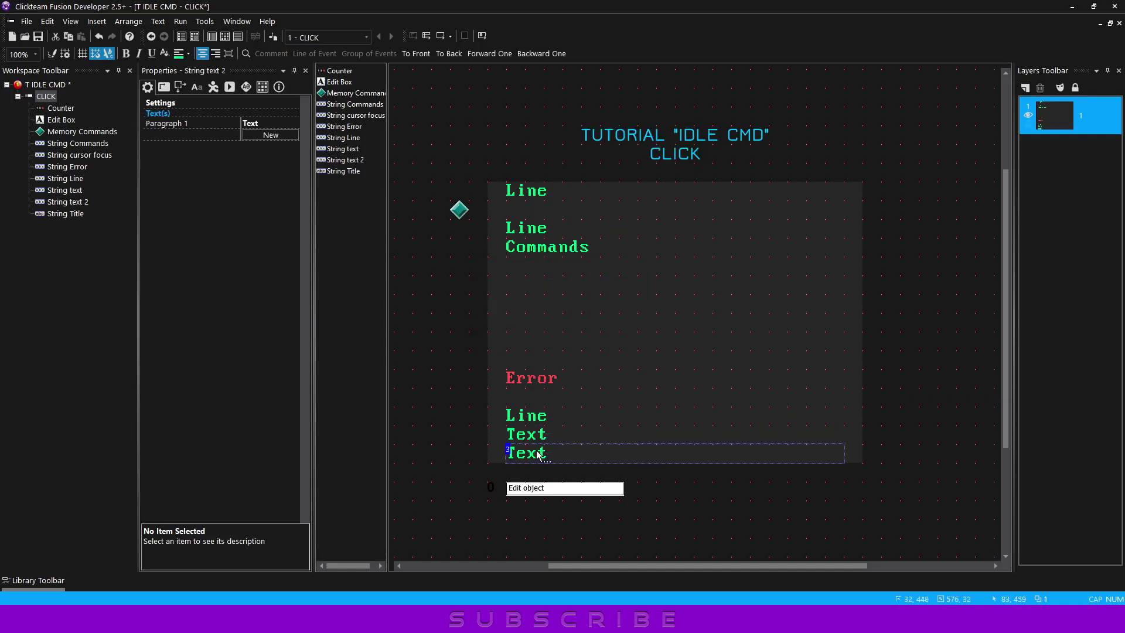
{"action": "left_click_drag", "start_coordinate": [539, 459], "coordinate": [542, 225]}
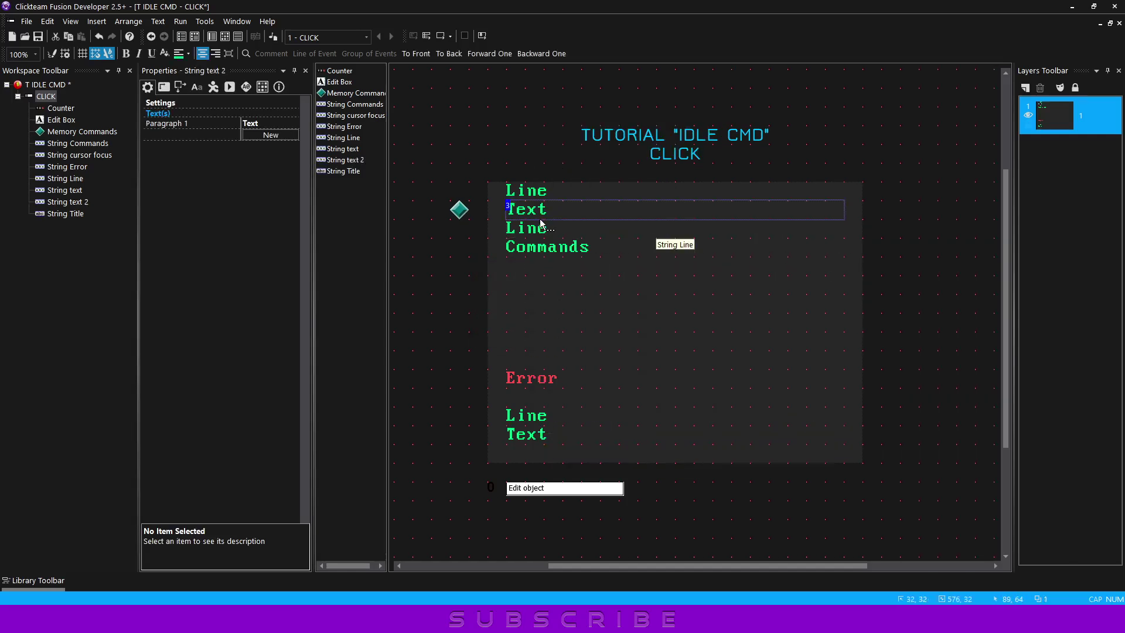
- Rename the copy String Clicks and set its paragraph text to Clicks
{"action": "key", "text": "F2"}
{"action": "left_click", "coordinate": [573, 372]}
{"action": "left_click_drag", "start_coordinate": [557, 371], "coordinate": [598, 372]}
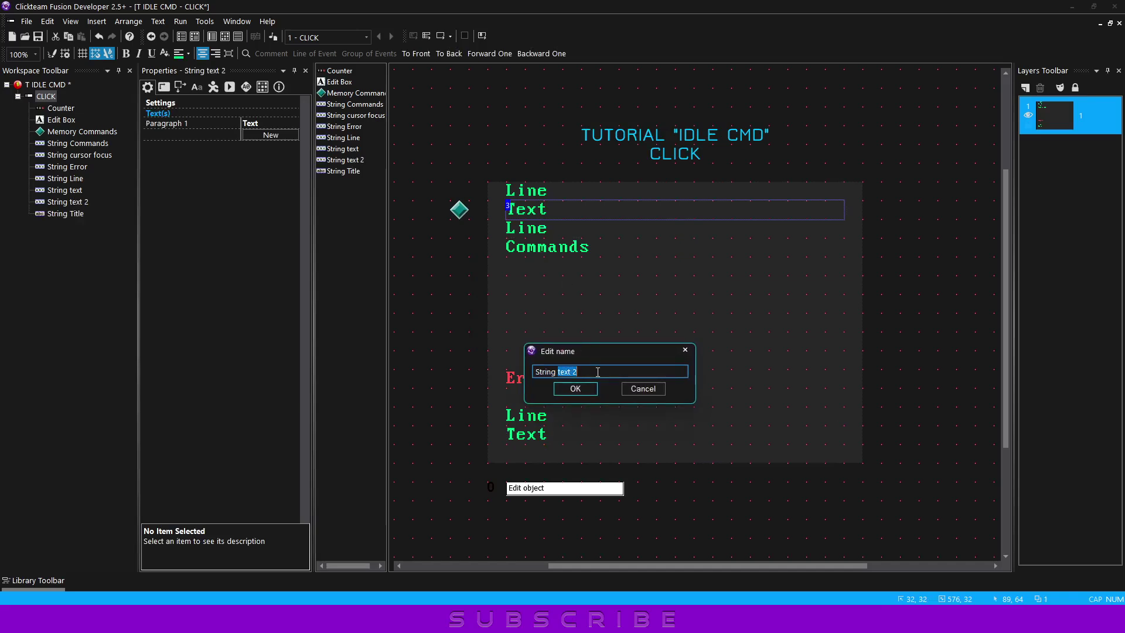
{"action": "type", "text": "Click"}
{"action": "type", "text": "s"}
{"action": "key", "text": "Return"}
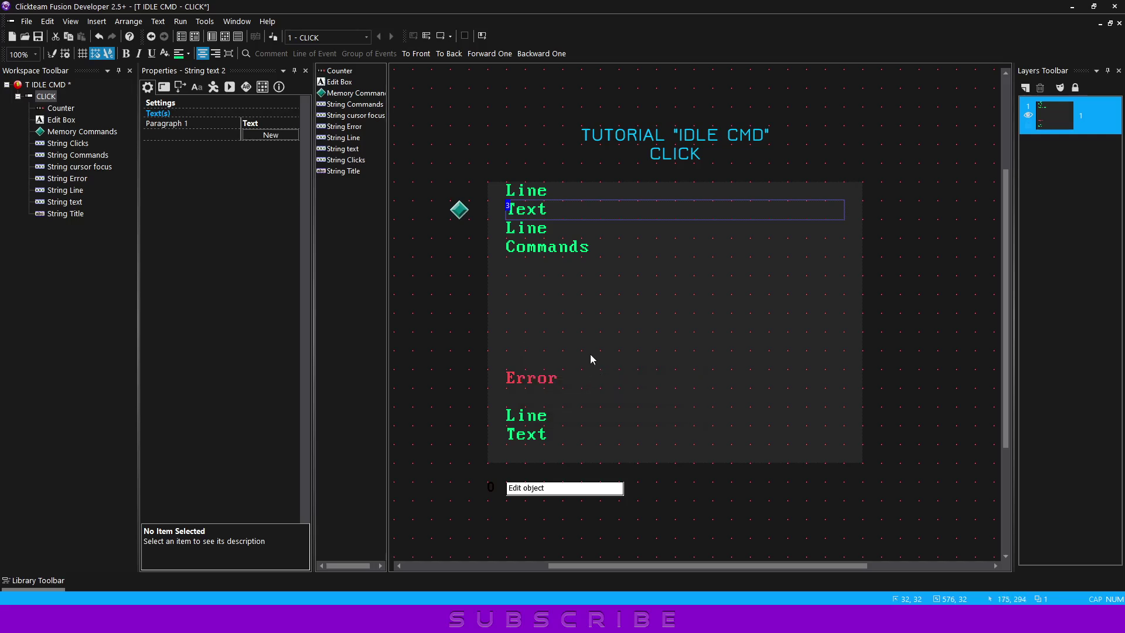
{"action": "left_click", "coordinate": [264, 124]}
{"action": "type", "text": "Clic"}
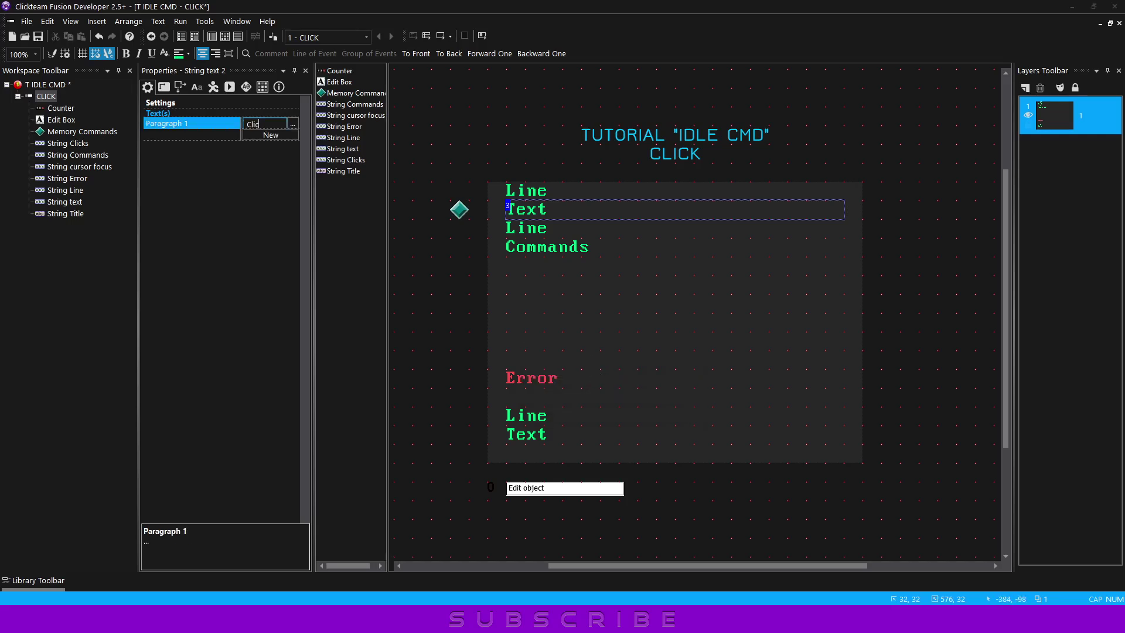
{"action": "type", "text": "ks"}
{"action": "key", "text": "Return"}
{"action": "left_click", "coordinate": [473, 290]}
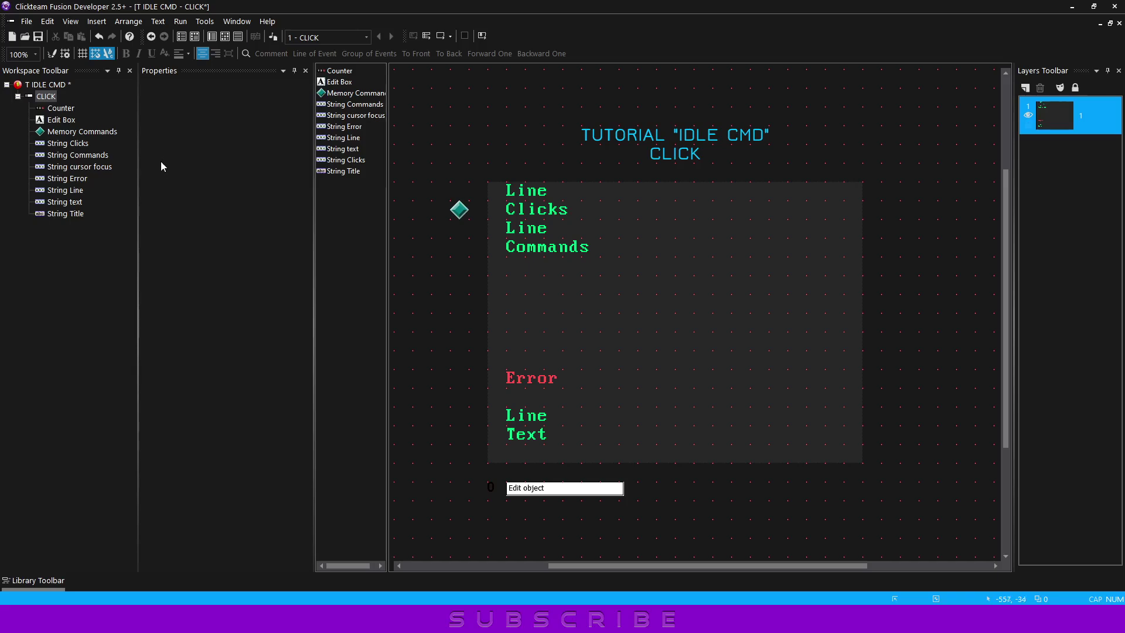
- Insert a new Active object beside the existing diamond and name it Memory Clicks
{"action": "double_click", "coordinate": [474, 230]}
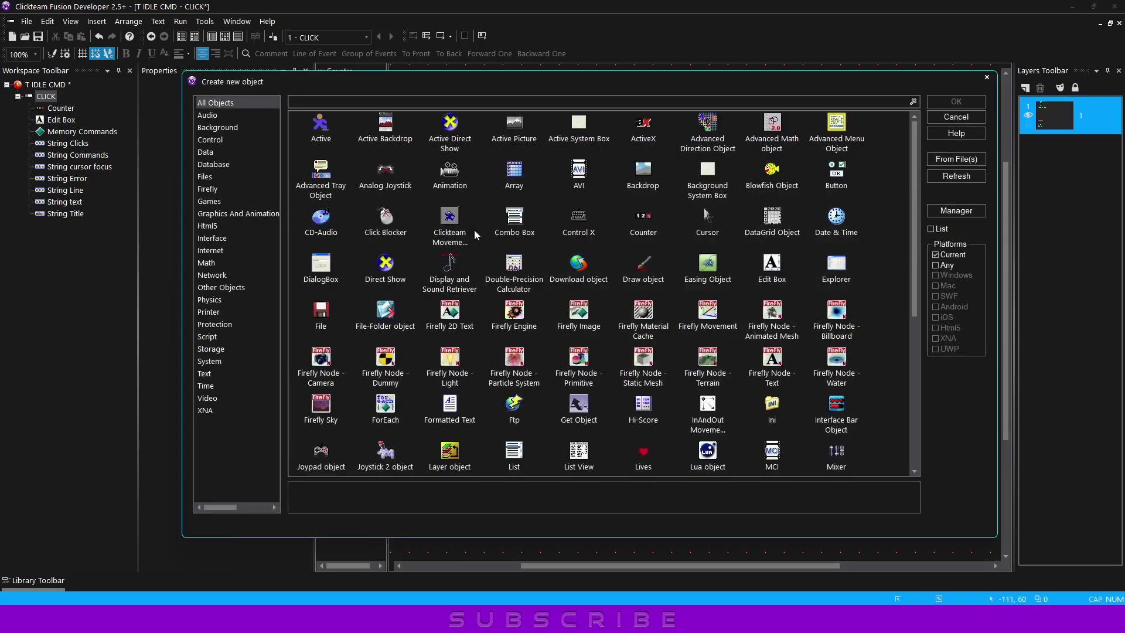
{"action": "double_click", "coordinate": [323, 132]}
{"action": "left_click", "coordinate": [462, 218]}
{"action": "left_click_drag", "start_coordinate": [451, 228], "coordinate": [482, 234]}
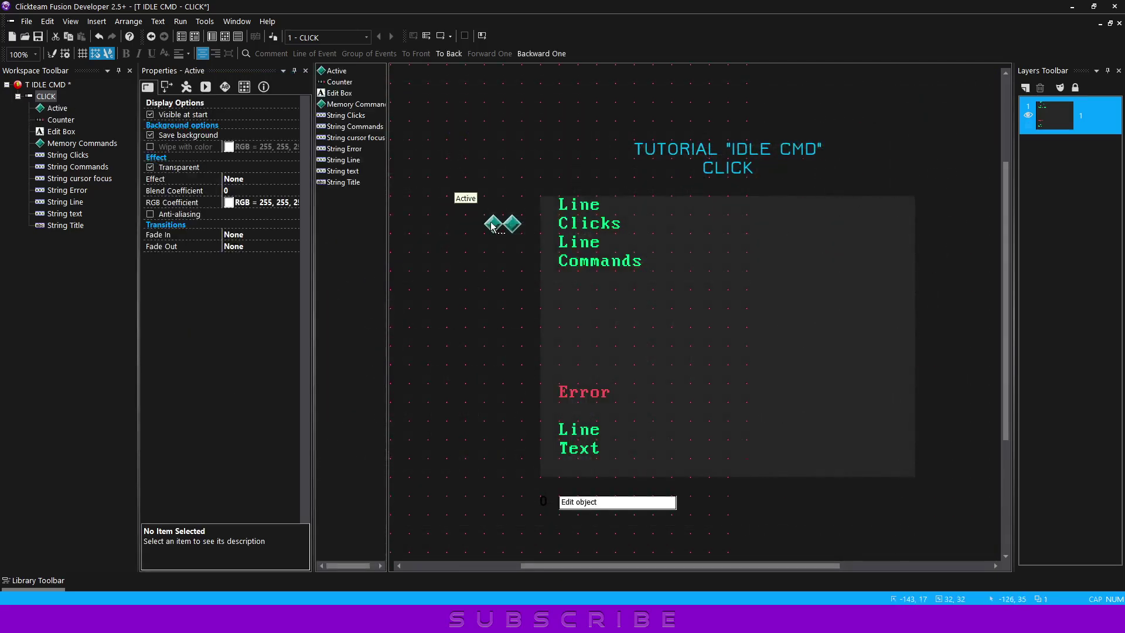
{"action": "key", "text": "F2"}
{"action": "type", "text": "Me"}
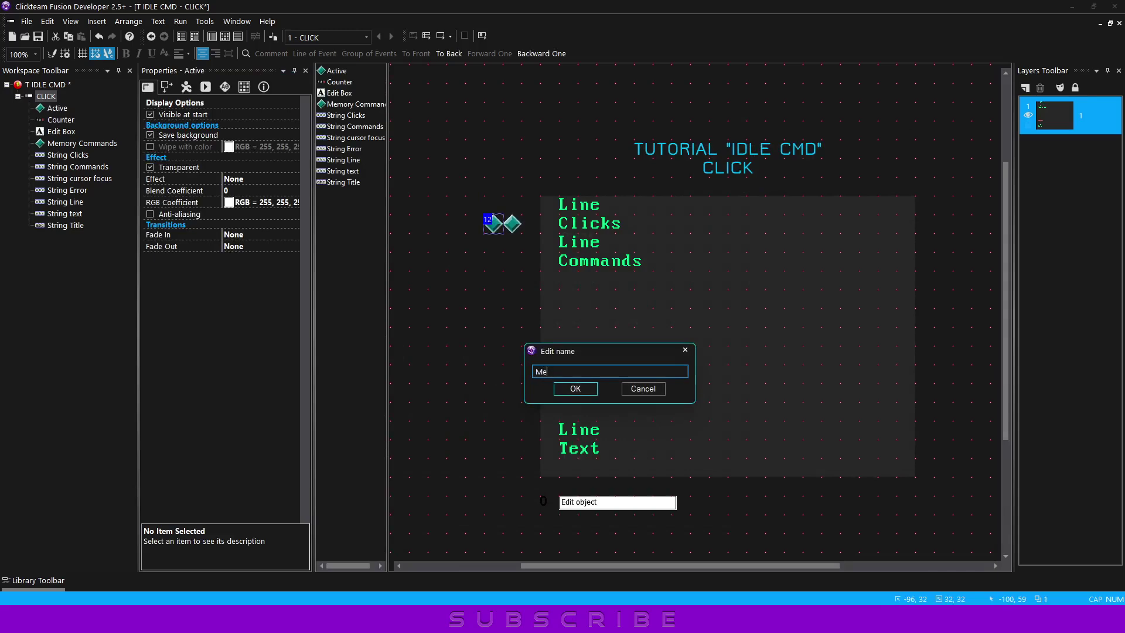
{"action": "type", "text": "mory Clicks"}
{"action": "key", "text": "Return"}
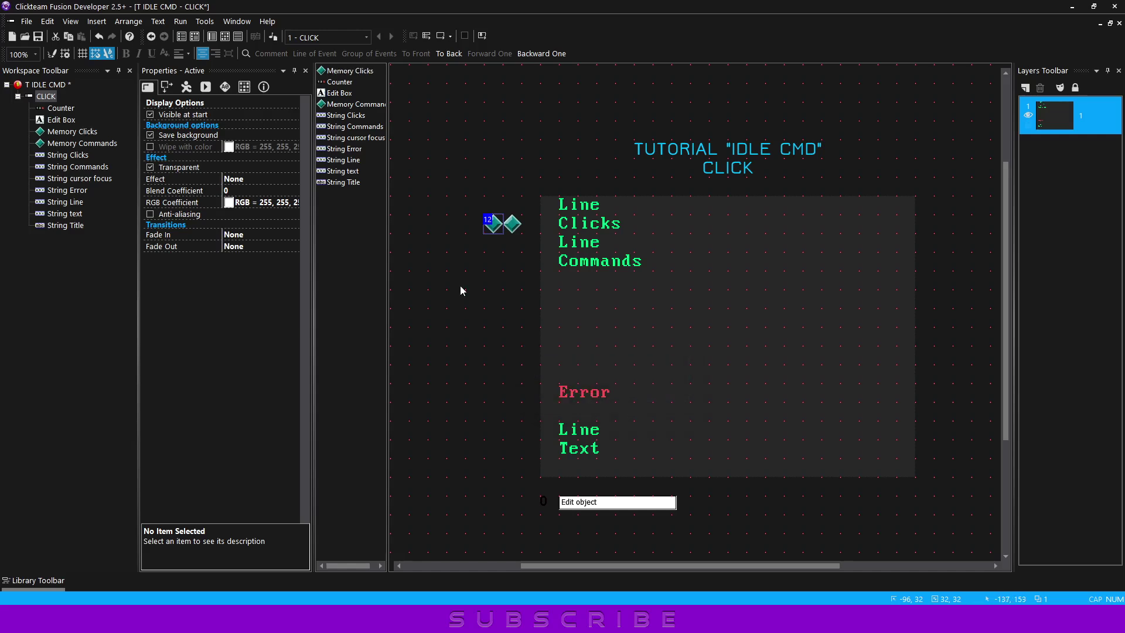
- Add an alterable value named Clicks to Memory Clicks
{"action": "left_click", "coordinate": [227, 88]}
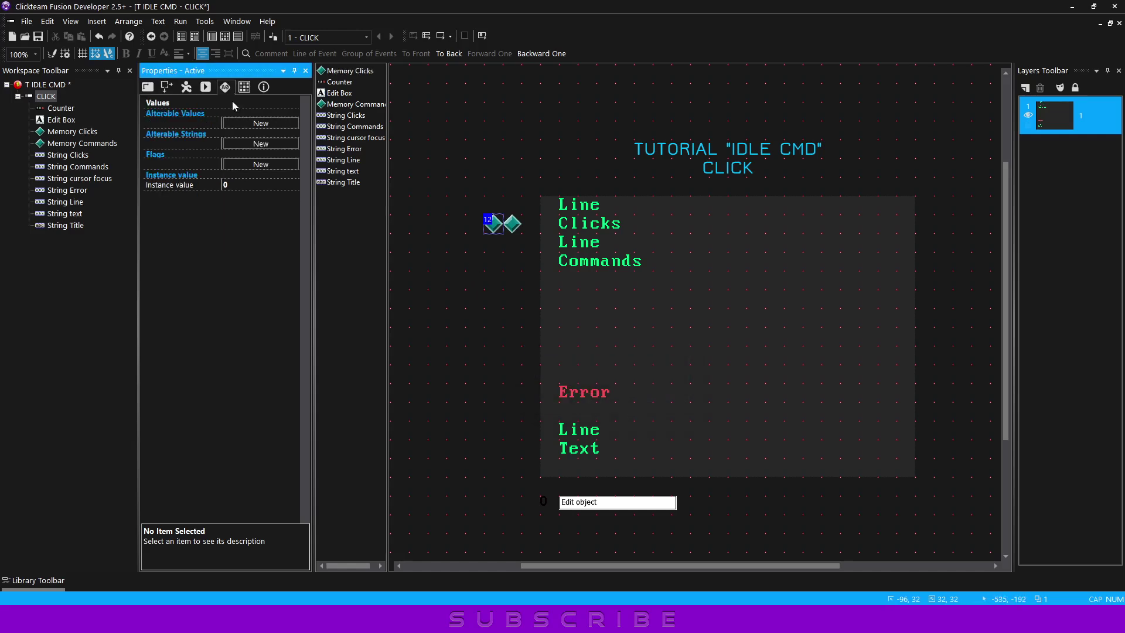
{"action": "left_click", "coordinate": [238, 123]}
{"action": "left_click", "coordinate": [199, 125]}
{"action": "type", "text": "Clicks"}
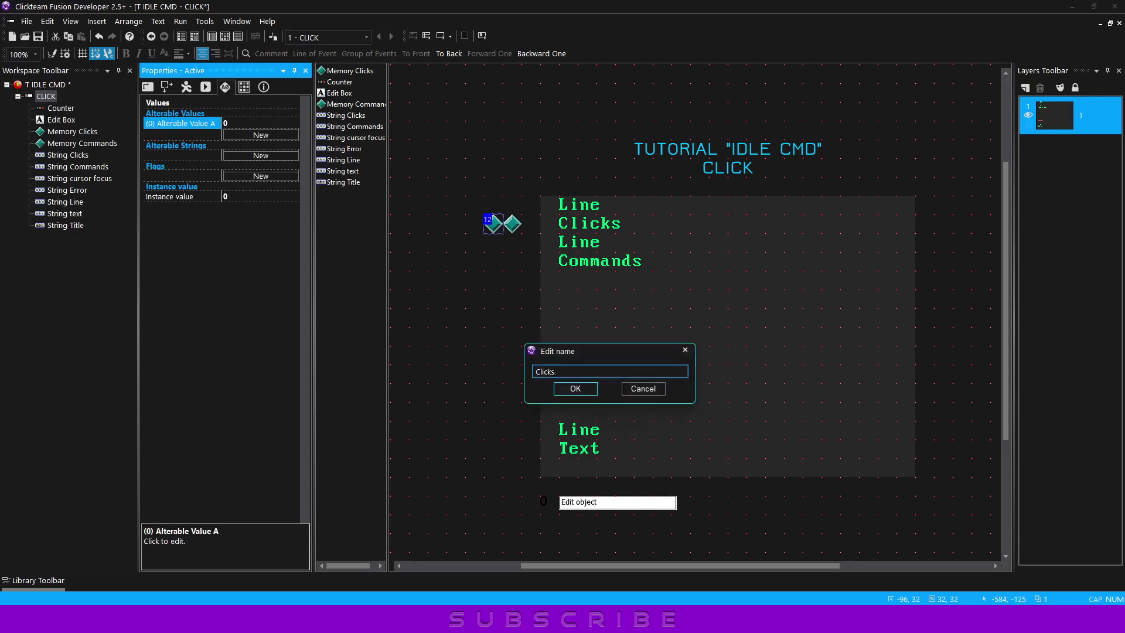
{"action": "key", "text": "Return"}
{"action": "left_click", "coordinate": [513, 335]}
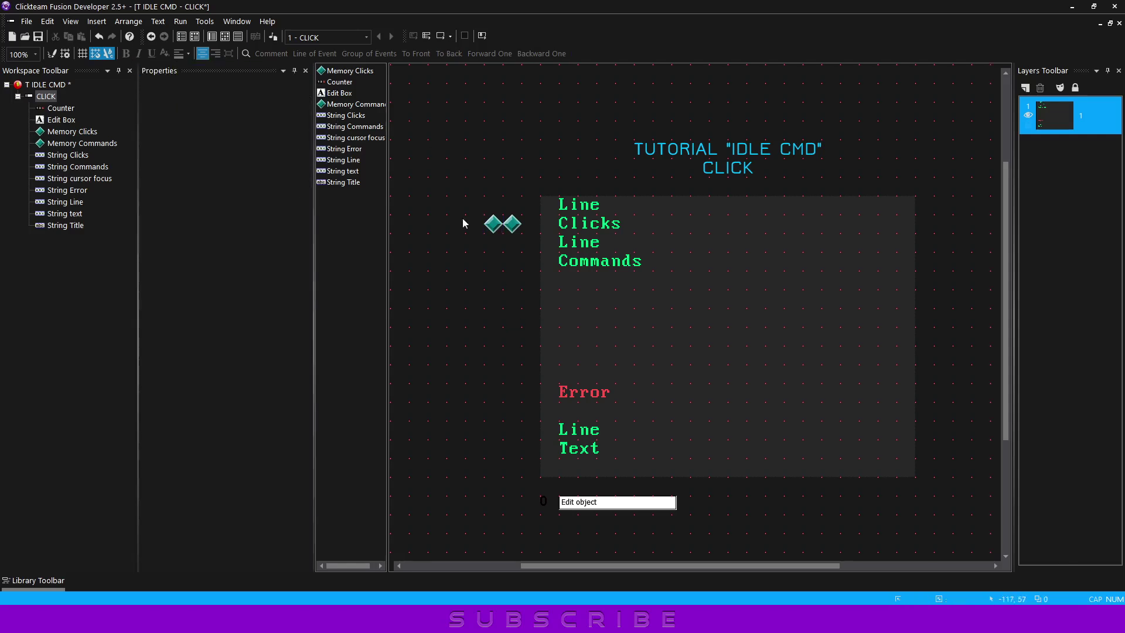
{"action": "left_click", "coordinate": [74, 132]}
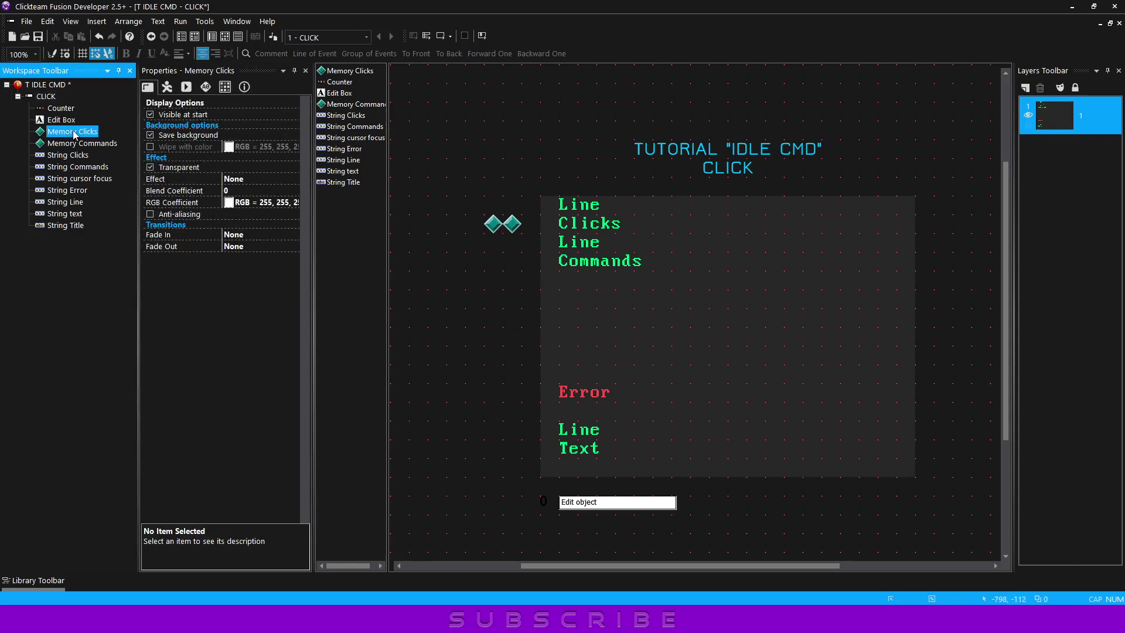
- Duplicate the Help-command event 12 as a new row 13 in the event list
{"action": "left_click", "coordinate": [206, 87]}
{"action": "left_click", "coordinate": [224, 36]}
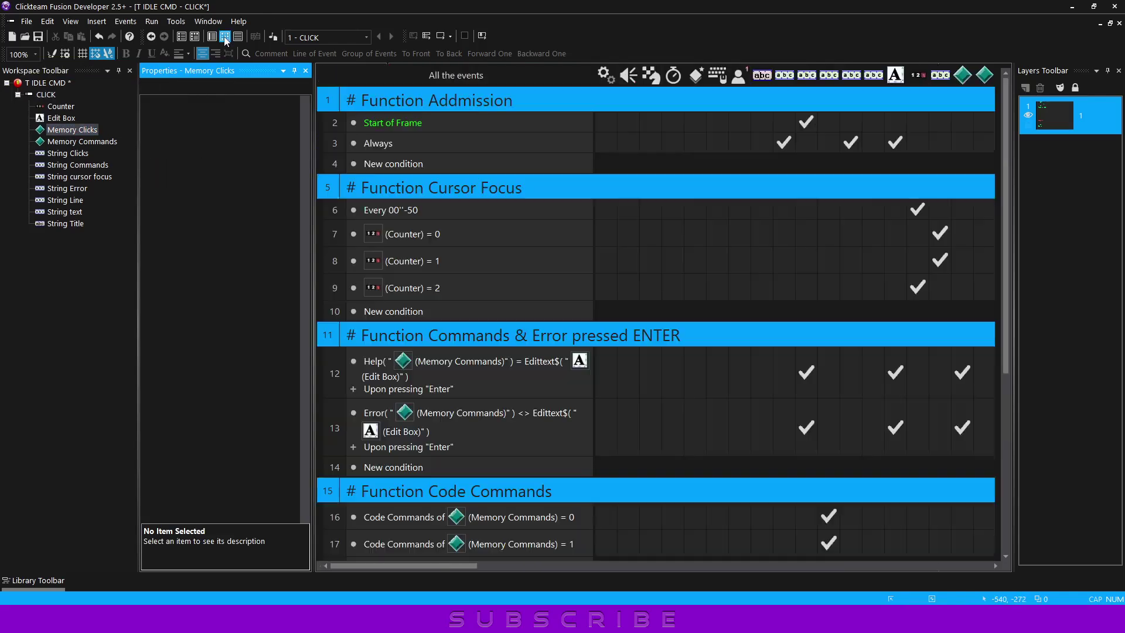
{"action": "scroll", "coordinate": [599, 216], "scroll_direction": "down", "scroll_amount": 3}
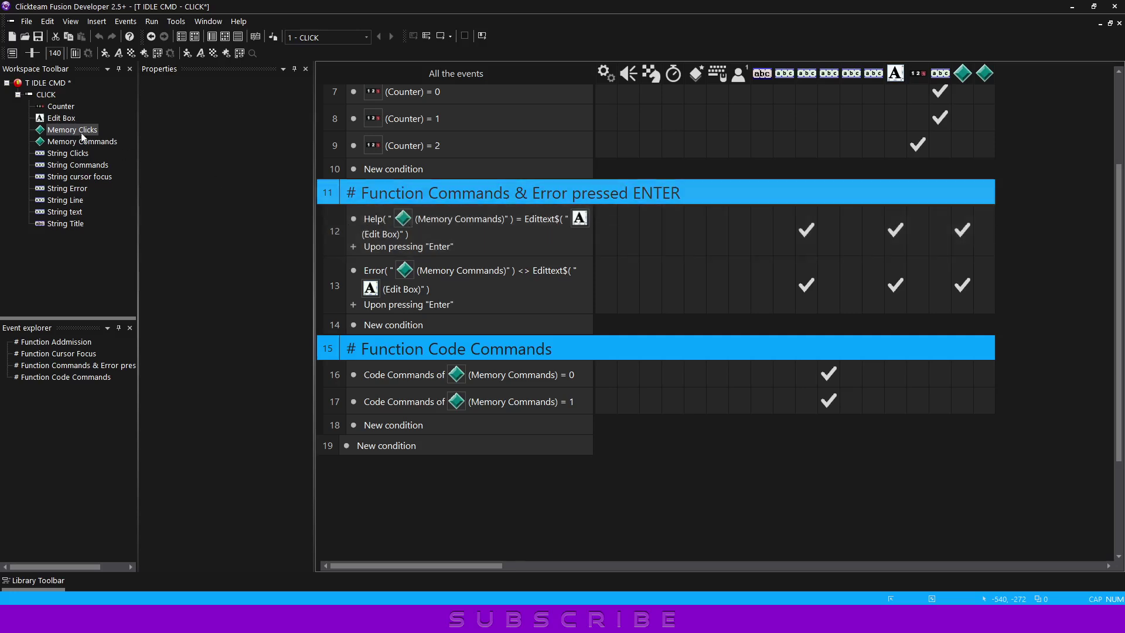
{"action": "left_click", "coordinate": [72, 129]}
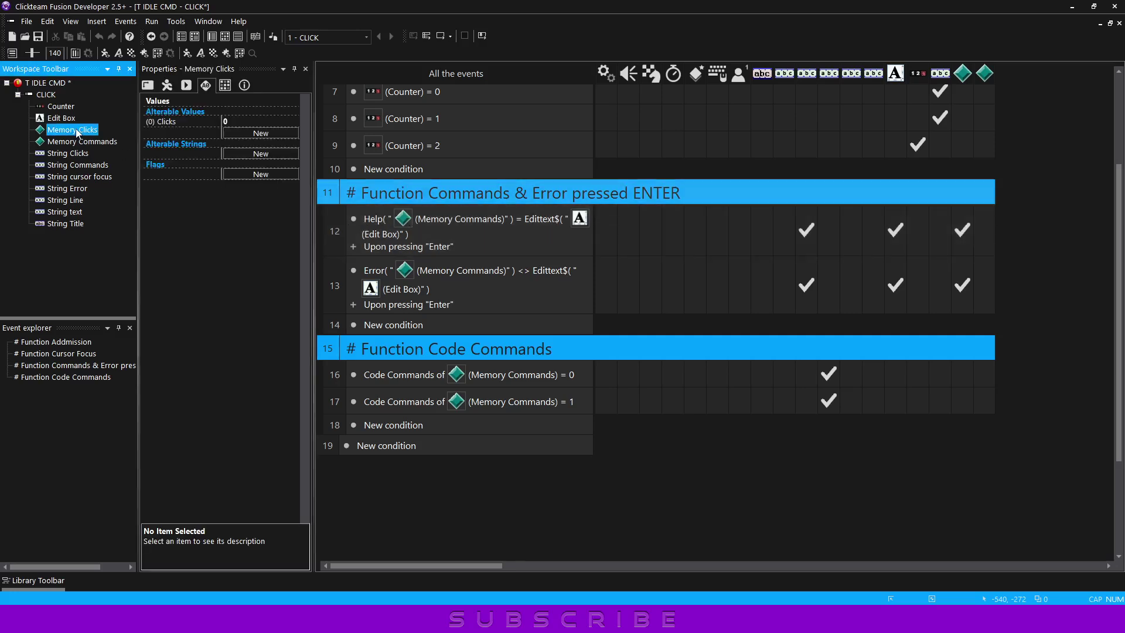
{"action": "left_click", "coordinate": [329, 231]}
{"action": "key", "text": "ctrl+c"}
{"action": "key", "text": "ctrl+v"}
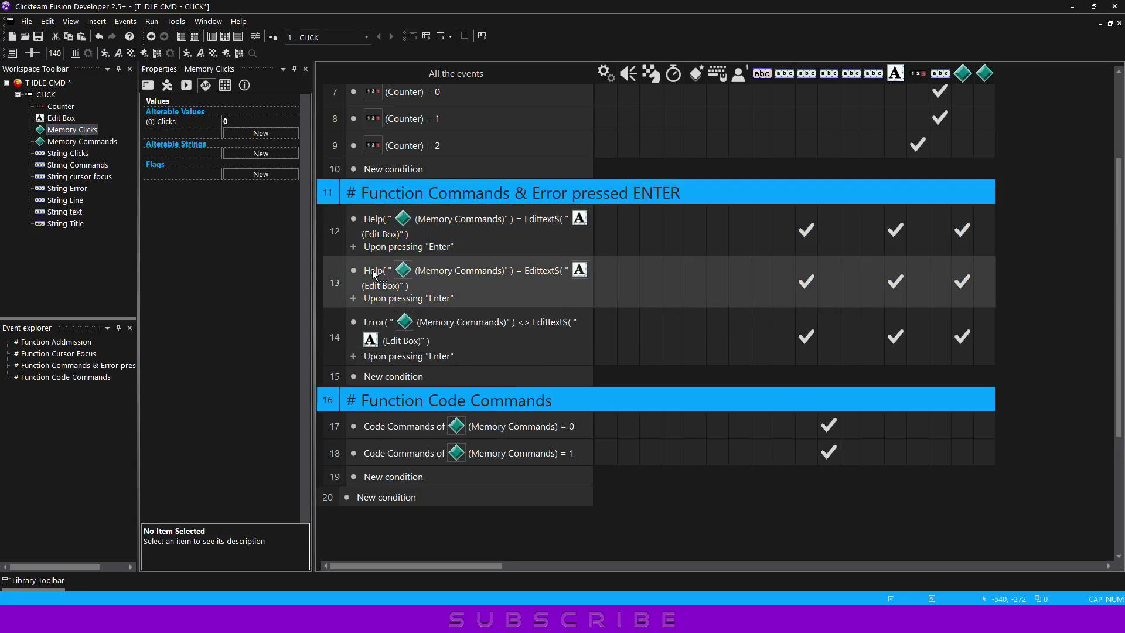
- Try editing row 13's Help comparison expression, then cancel the change
{"action": "double_click", "coordinate": [374, 274]}
{"action": "left_click", "coordinate": [399, 198]}
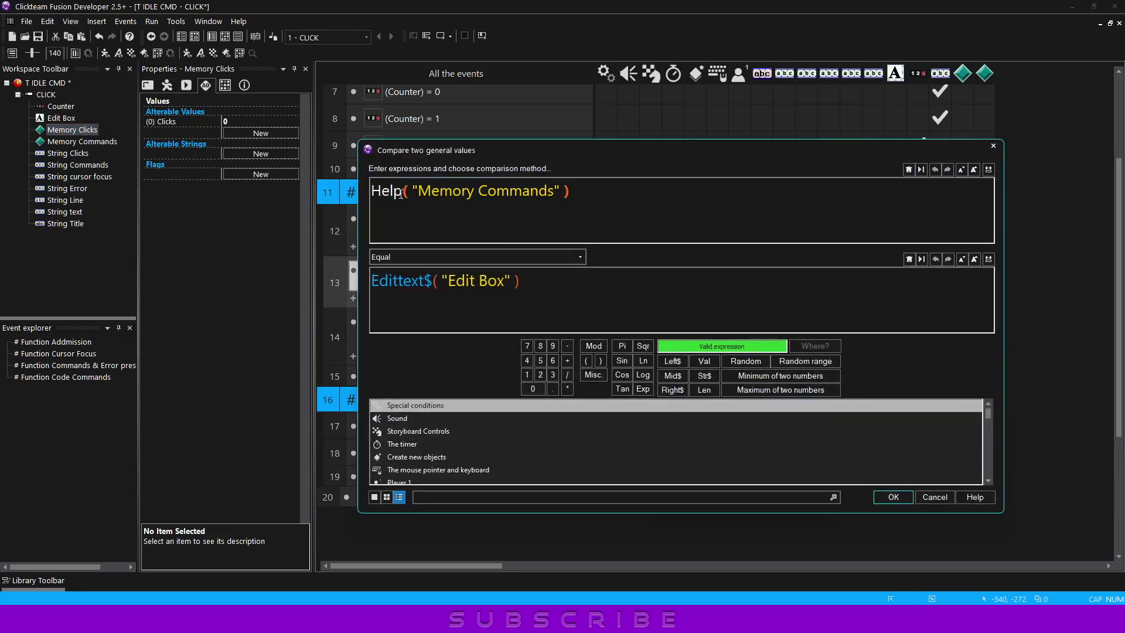
{"action": "left_click_drag", "start_coordinate": [400, 194], "coordinate": [366, 192]}
{"action": "type", "text": "licks"}
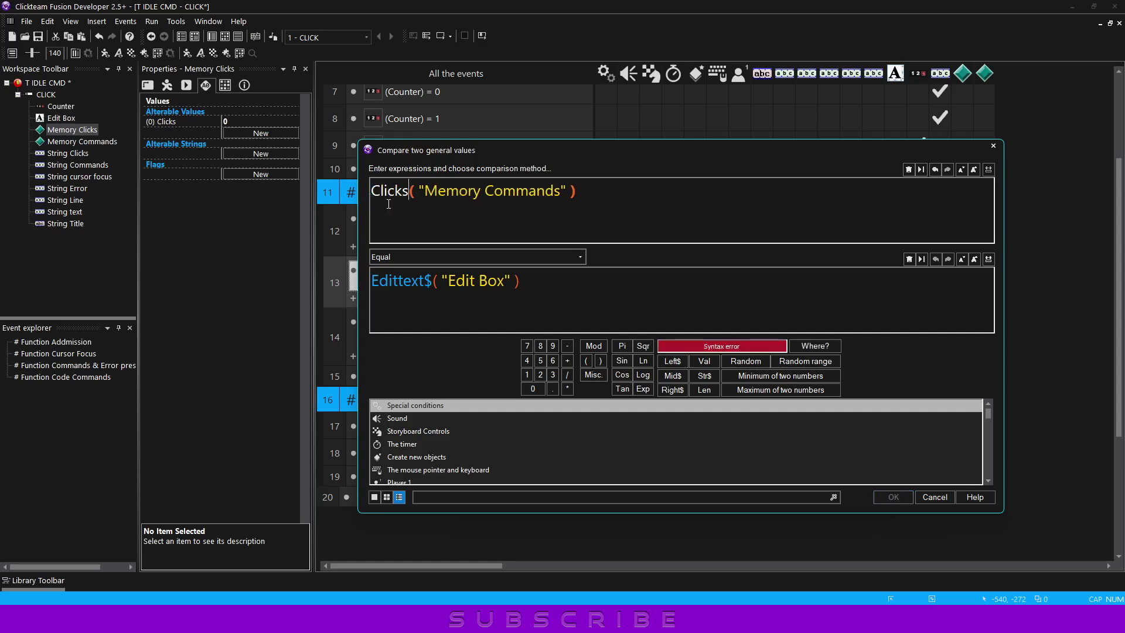
{"action": "double_click", "coordinate": [463, 196]}
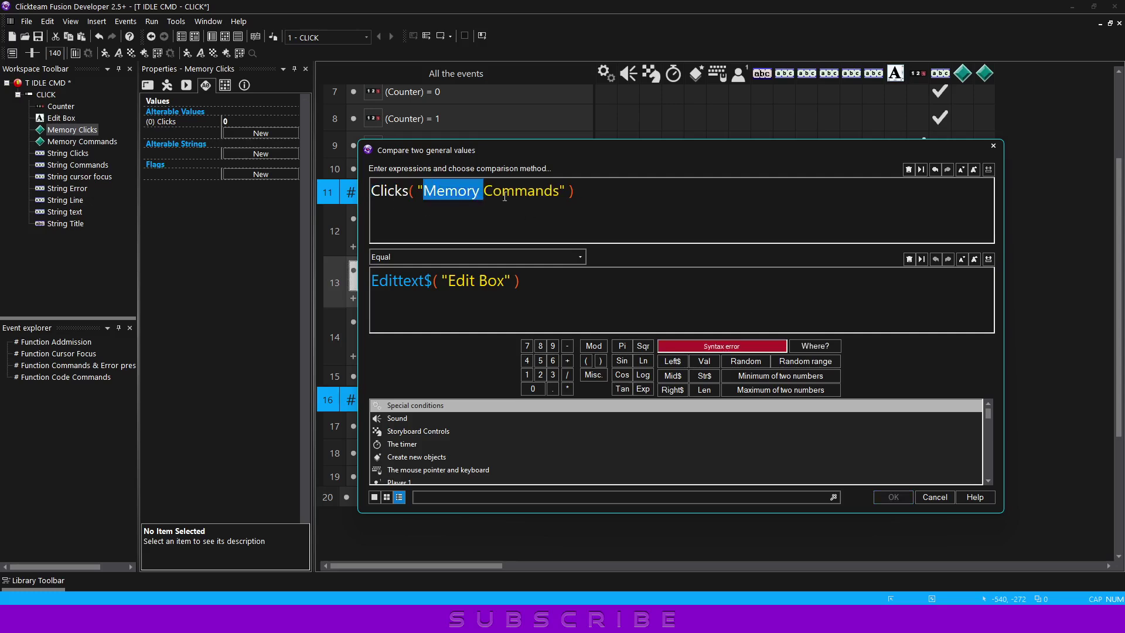
{"action": "left_click", "coordinate": [934, 497]}
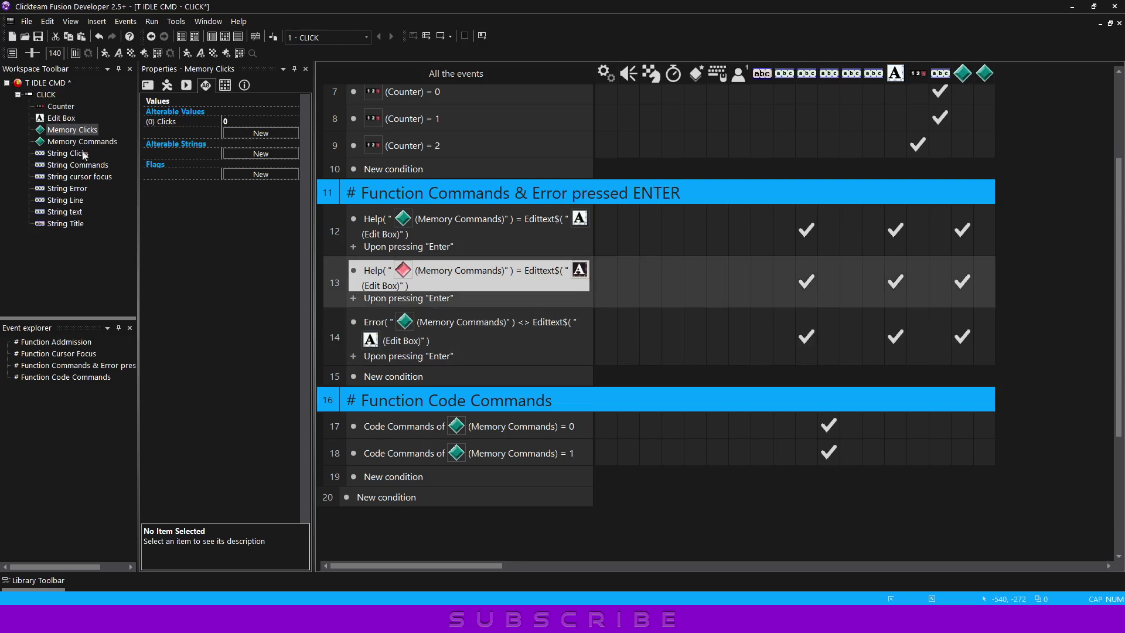
{"action": "left_click", "coordinate": [85, 143]}
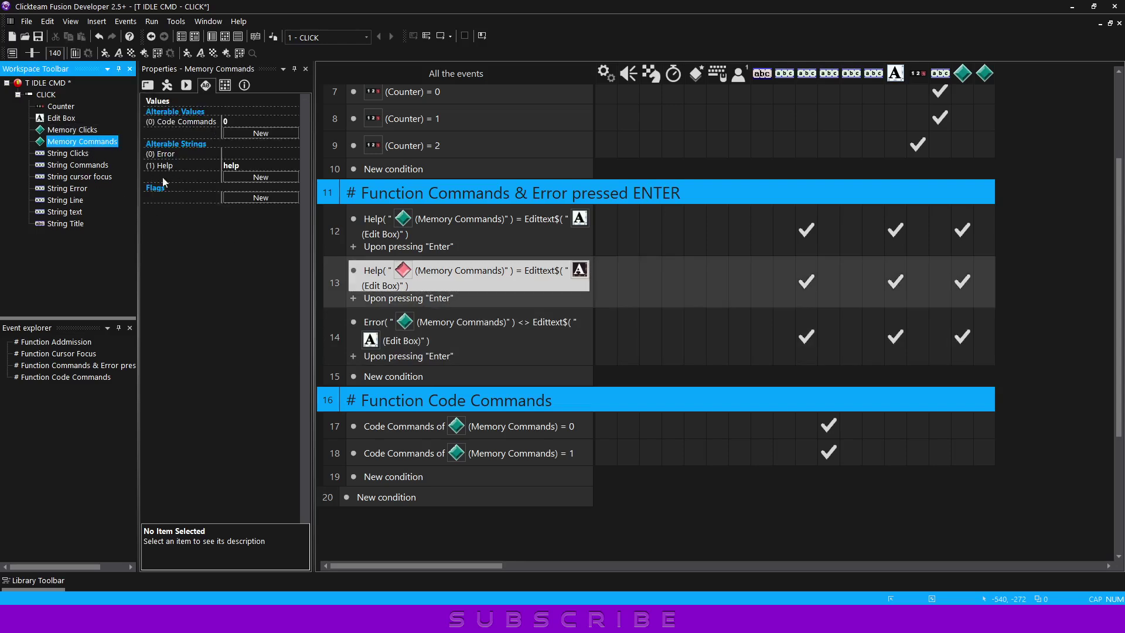
- Add alterable string (2) Click with the value 'click' to Memory Commands
{"action": "left_click", "coordinate": [261, 177]}
{"action": "double_click", "coordinate": [185, 178]}
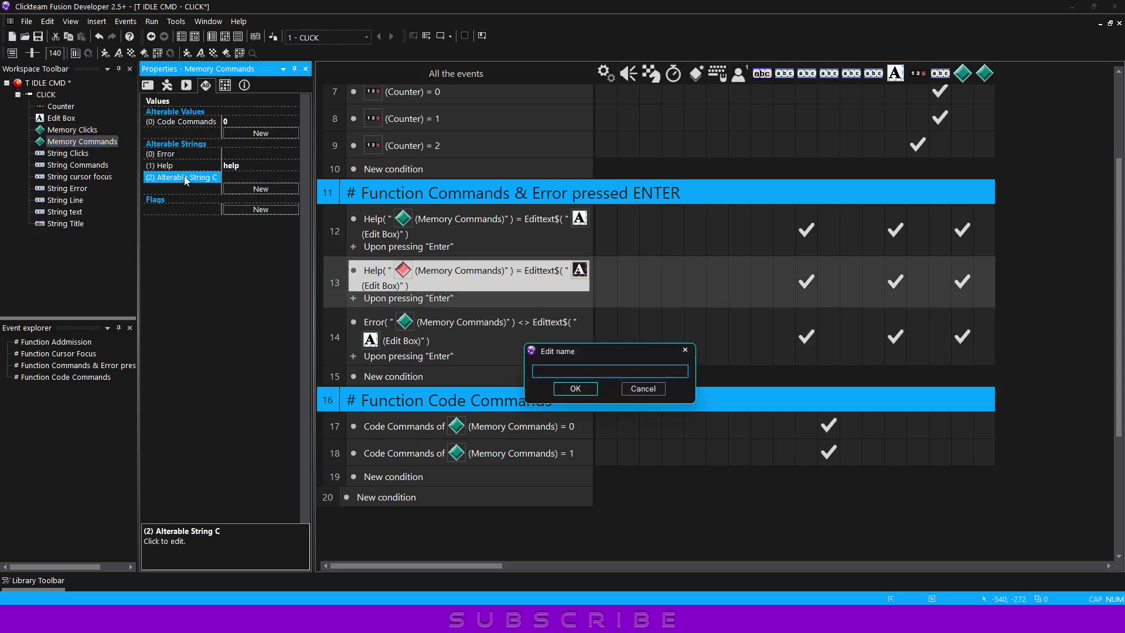
{"action": "type", "text": "Clic"}
{"action": "type", "text": "ks"}
{"action": "key", "text": "BackSpace"}
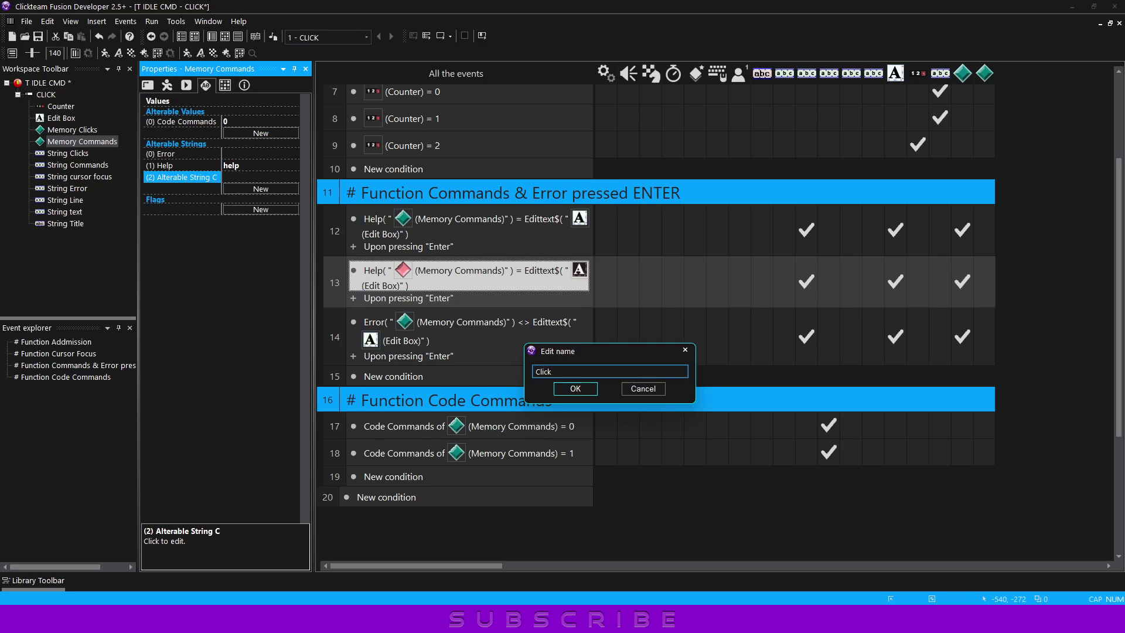
{"action": "key", "text": "Return"}
{"action": "left_click", "coordinate": [240, 177]}
{"action": "type", "text": "c"}
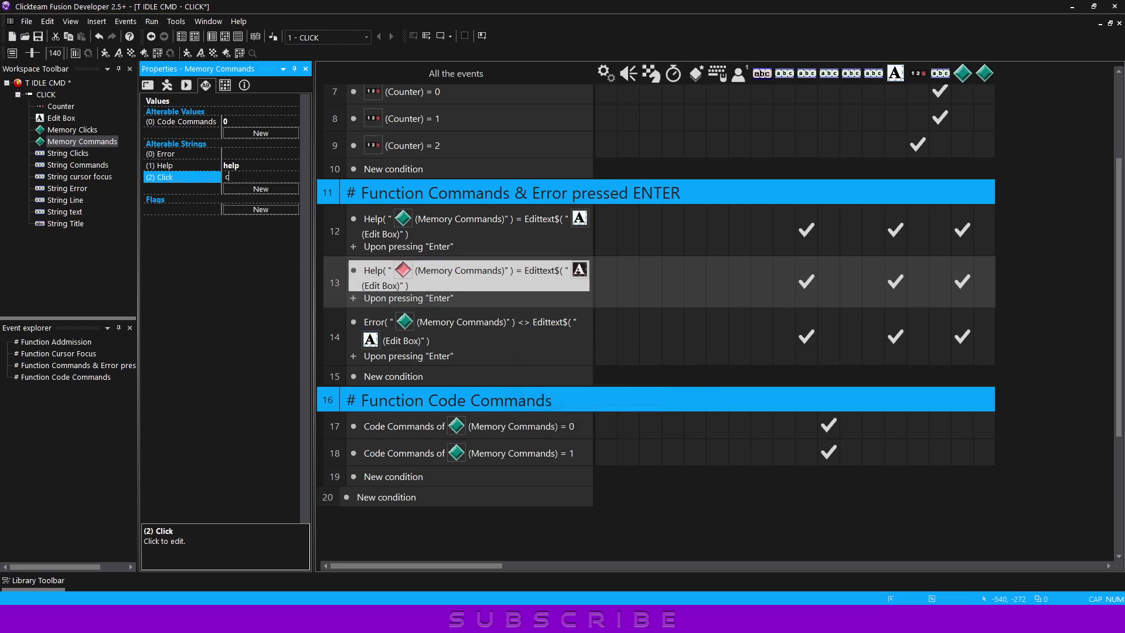
{"action": "type", "text": "lick"}
{"action": "key", "text": "Return"}
{"action": "left_click", "coordinate": [244, 246]}
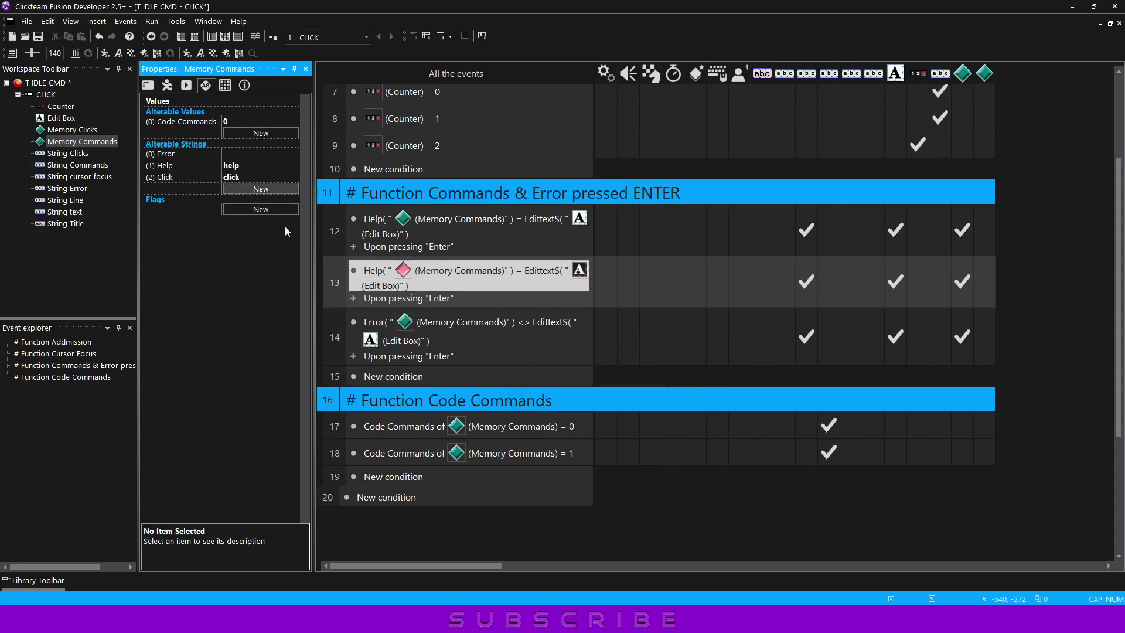
{"action": "double_click", "coordinate": [367, 271]}
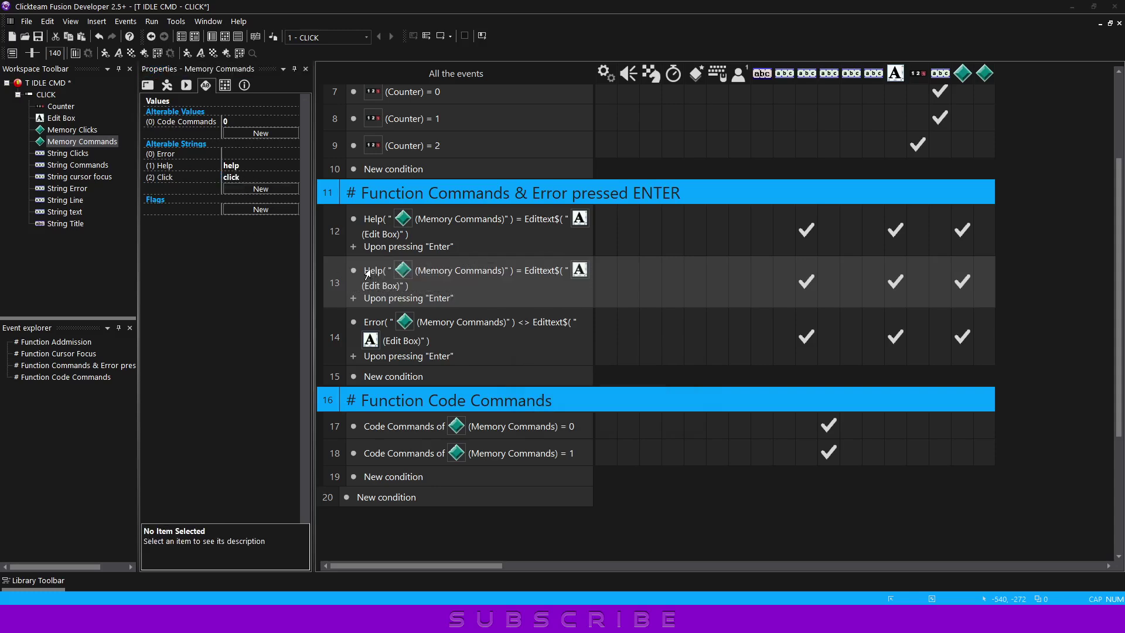
{"action": "left_click_drag", "start_coordinate": [400, 210], "coordinate": [380, 212]}
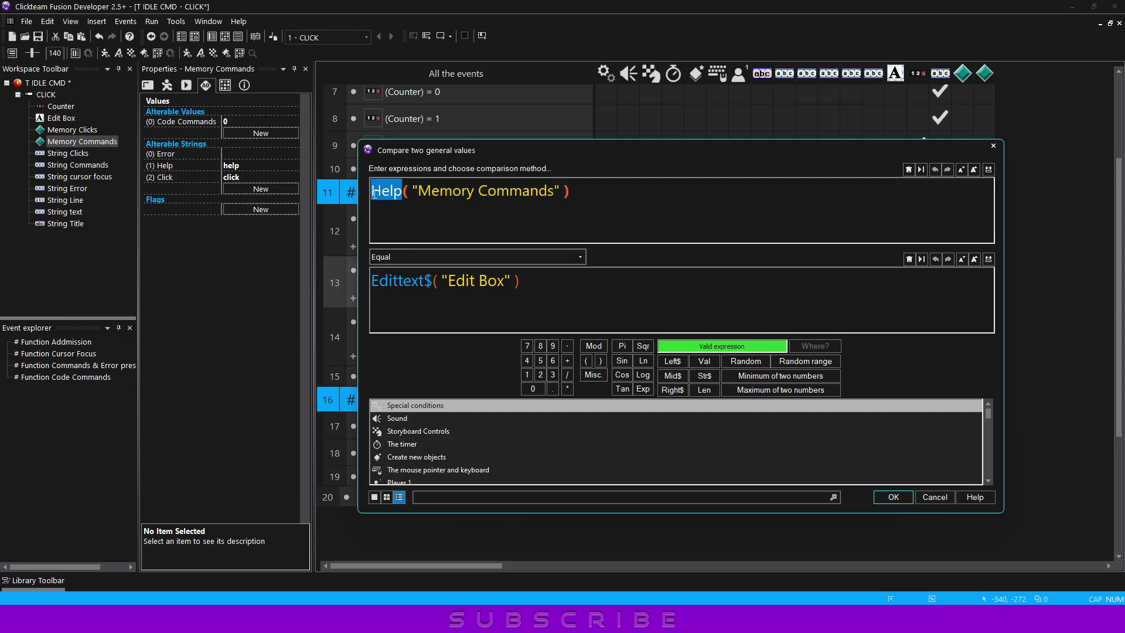
{"action": "type", "text": "Click"}
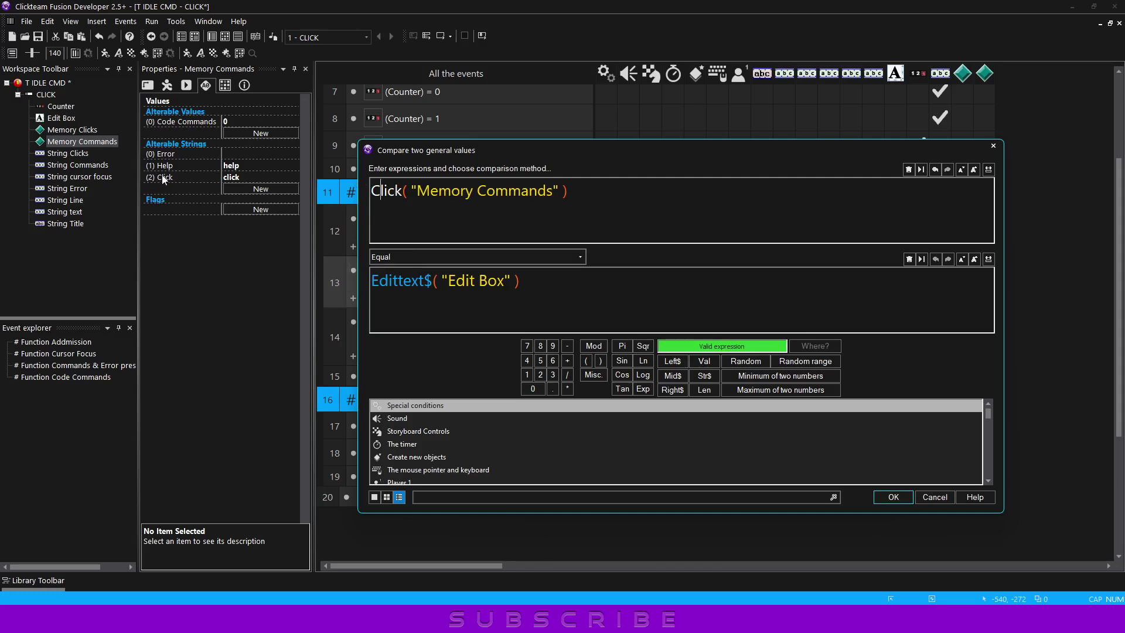
{"action": "left_click", "coordinate": [893, 497]}
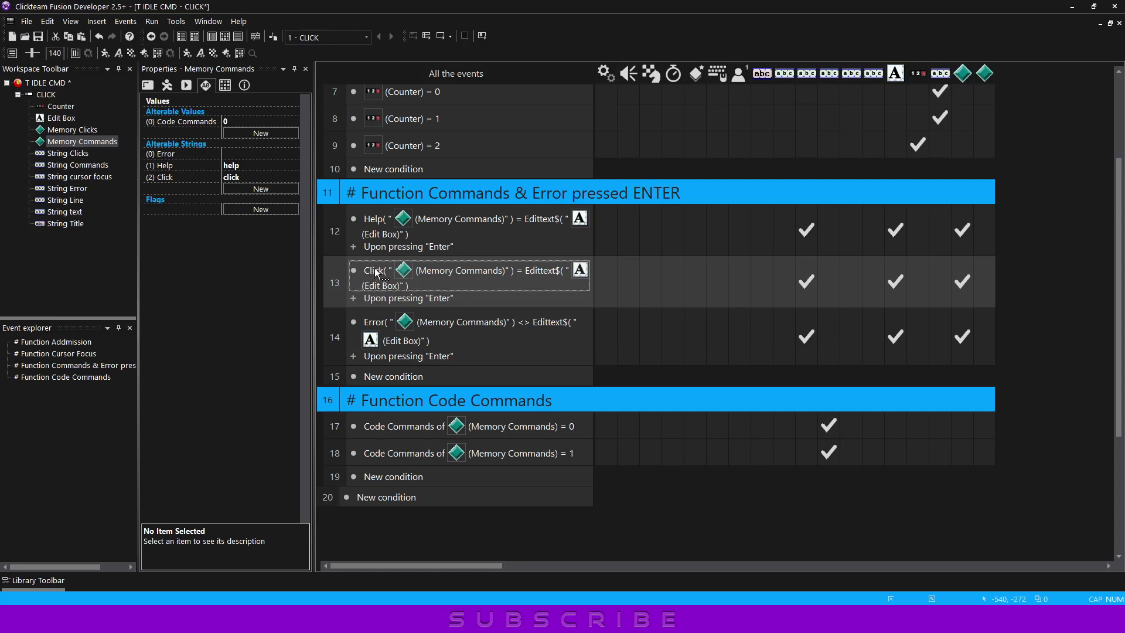
{"action": "left_click", "coordinate": [340, 296]}
{"action": "left_click_drag", "start_coordinate": [370, 302], "coordinate": [381, 375]}
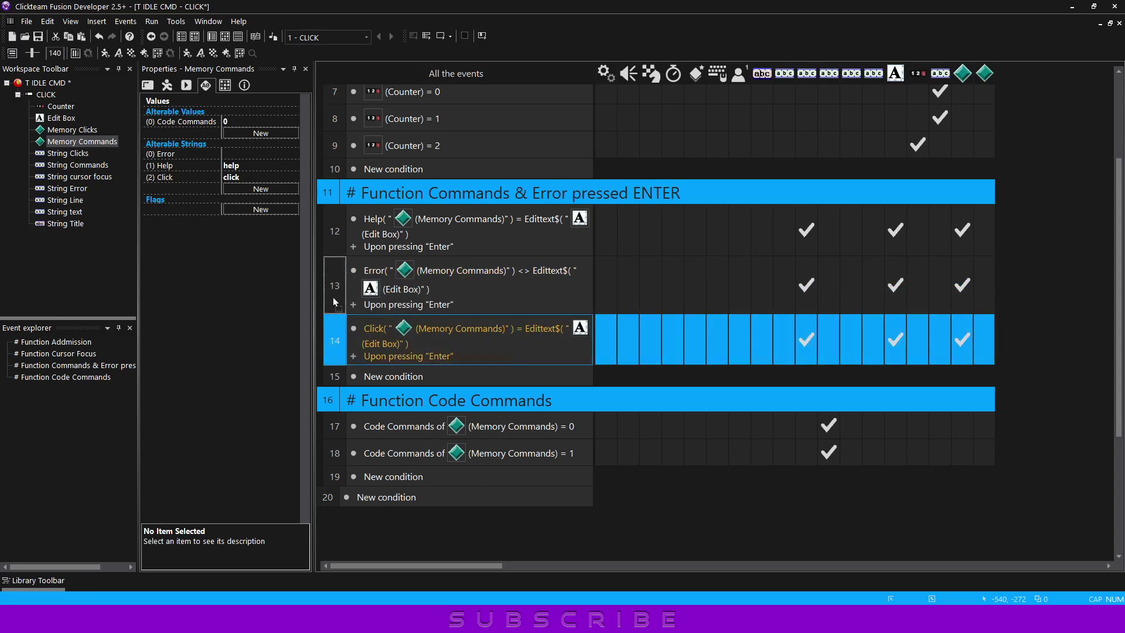
{"action": "left_click_drag", "start_coordinate": [346, 328], "coordinate": [366, 276]}
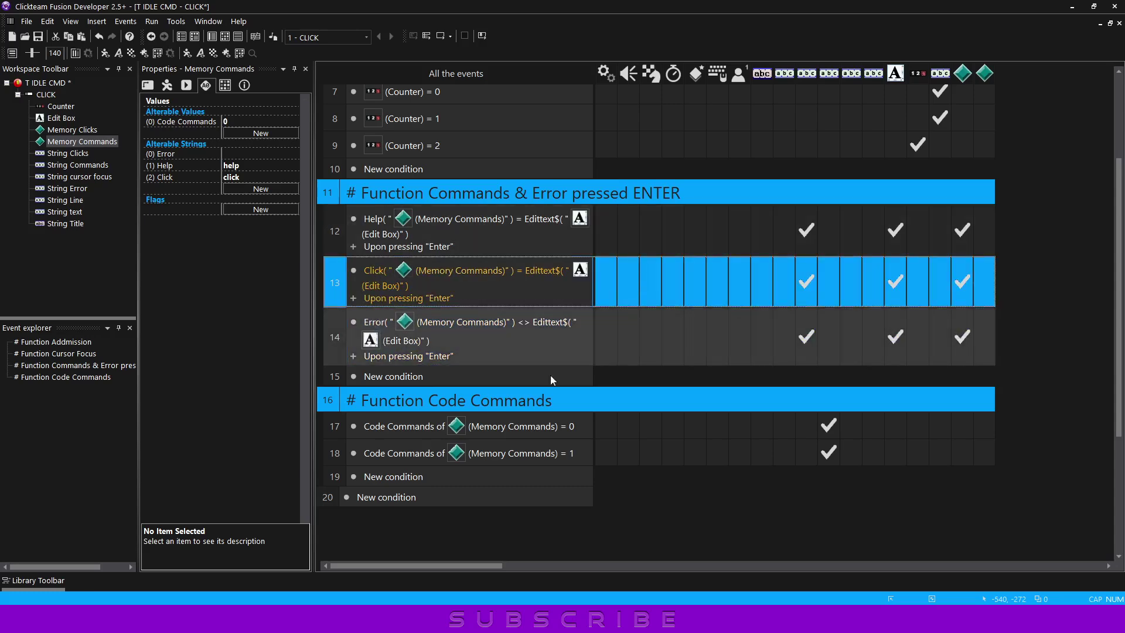
{"action": "left_click", "coordinate": [610, 377]}
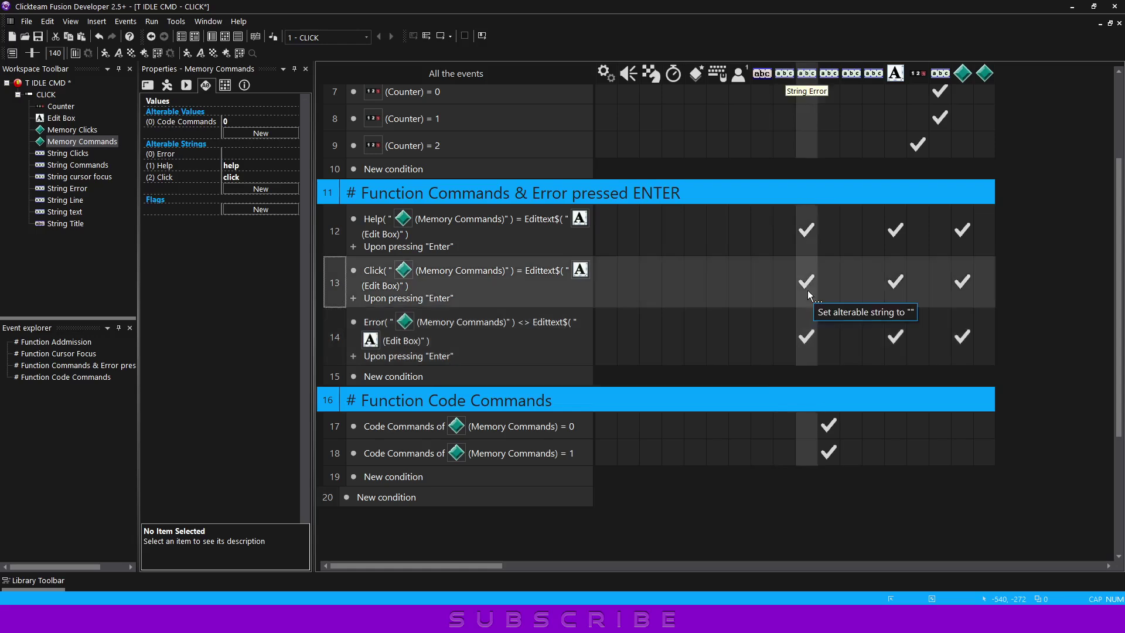
- Replace event 13's 'Set Code Commands to 1' action with adding 1 to Memory Clicks' Clicks value
{"action": "left_click", "coordinate": [962, 282]}
{"action": "key", "text": "Delete"}
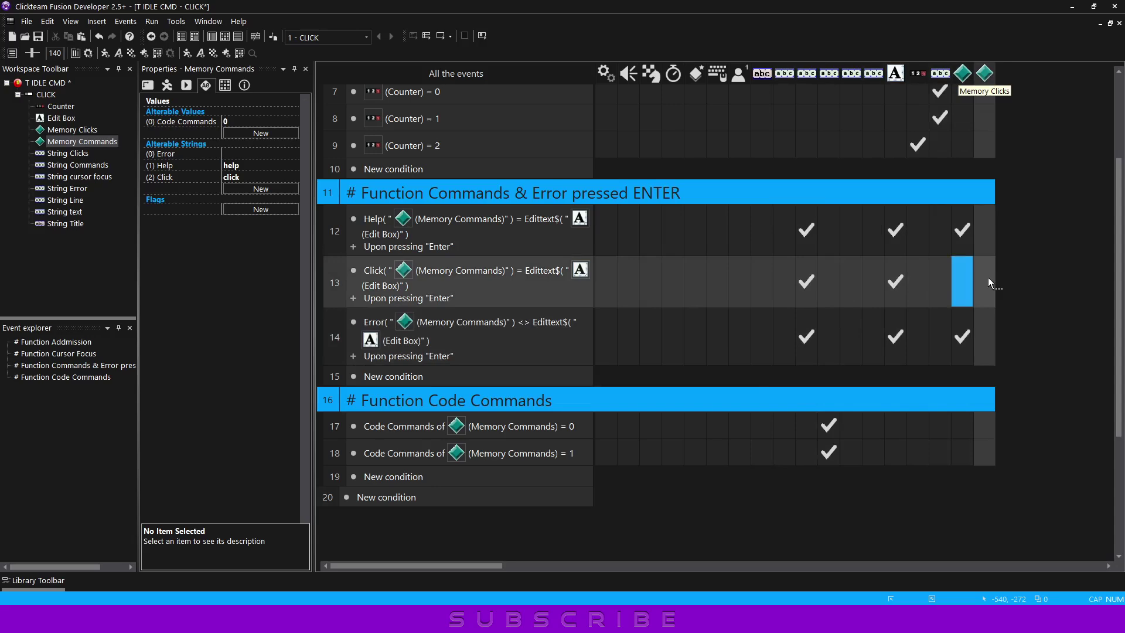
{"action": "left_click", "coordinate": [989, 279]}
{"action": "mouse_move", "coordinate": [988, 392]}
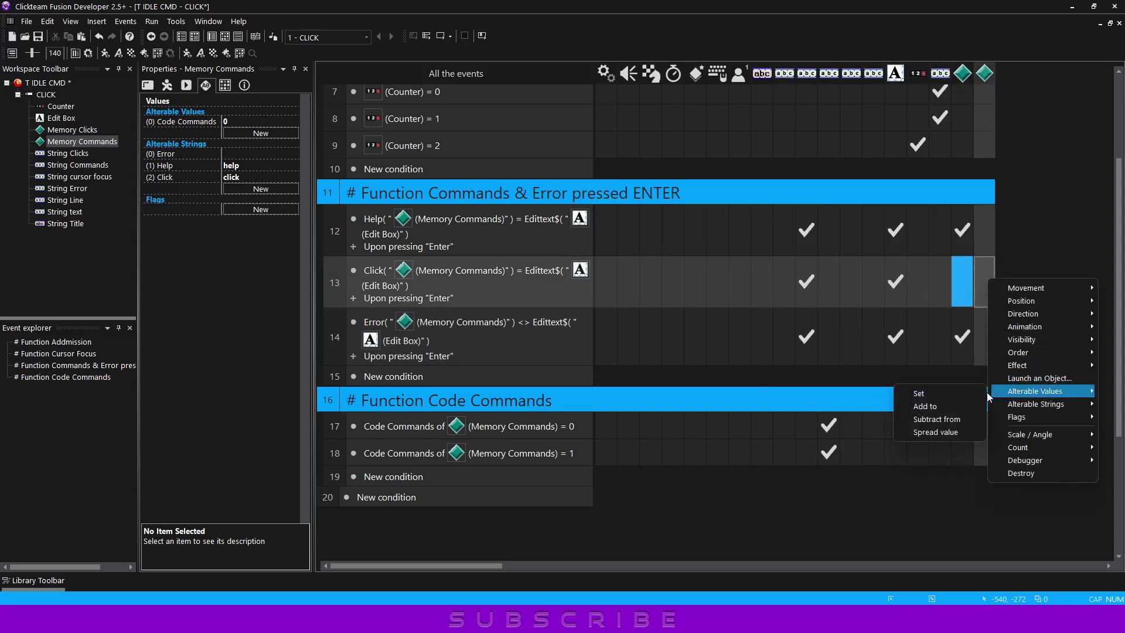
{"action": "left_click", "coordinate": [923, 407]}
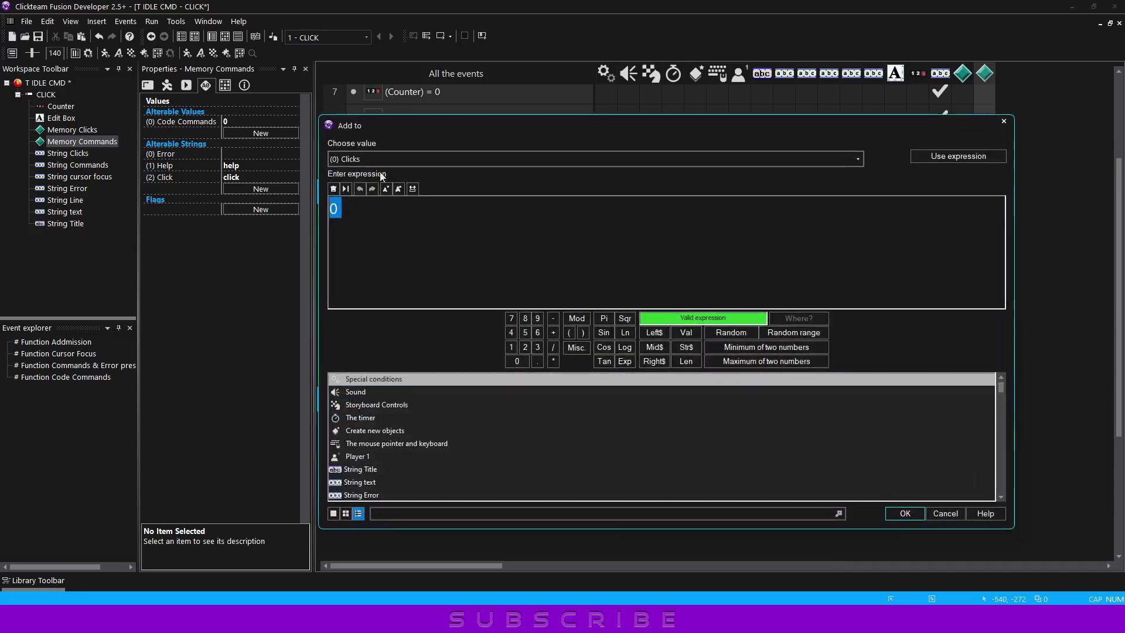
{"action": "left_click", "coordinate": [511, 347]}
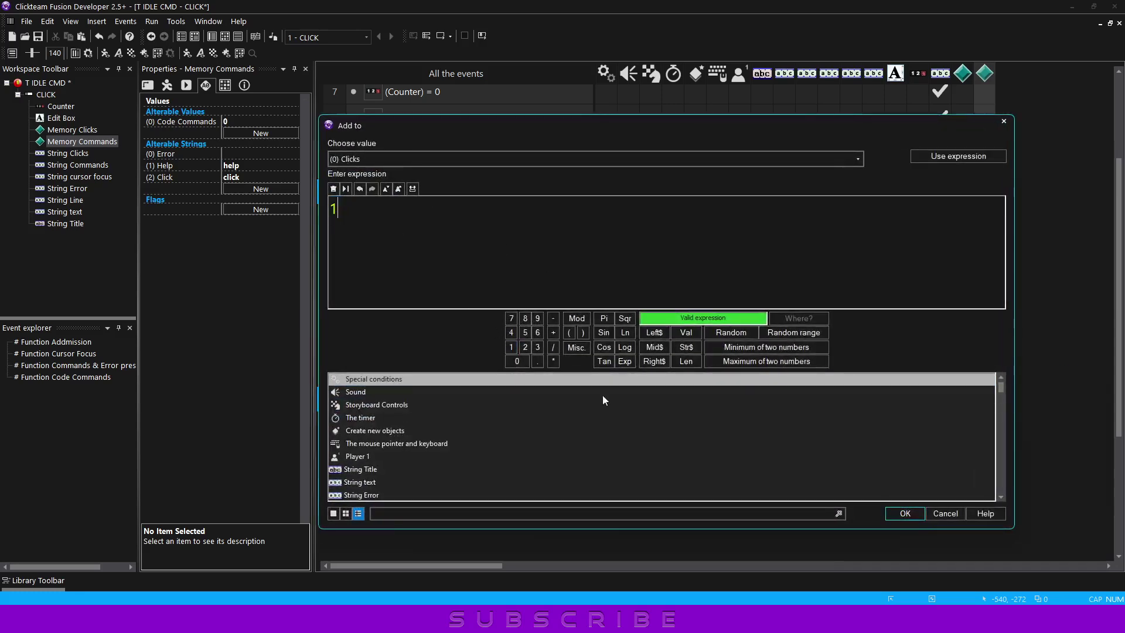
{"action": "left_click", "coordinate": [905, 513]}
- Change the Always event's String Clicks alterable string to start with "Clicks: " +
{"action": "scroll", "coordinate": [828, 338], "scroll_direction": "up", "scroll_amount": 3}
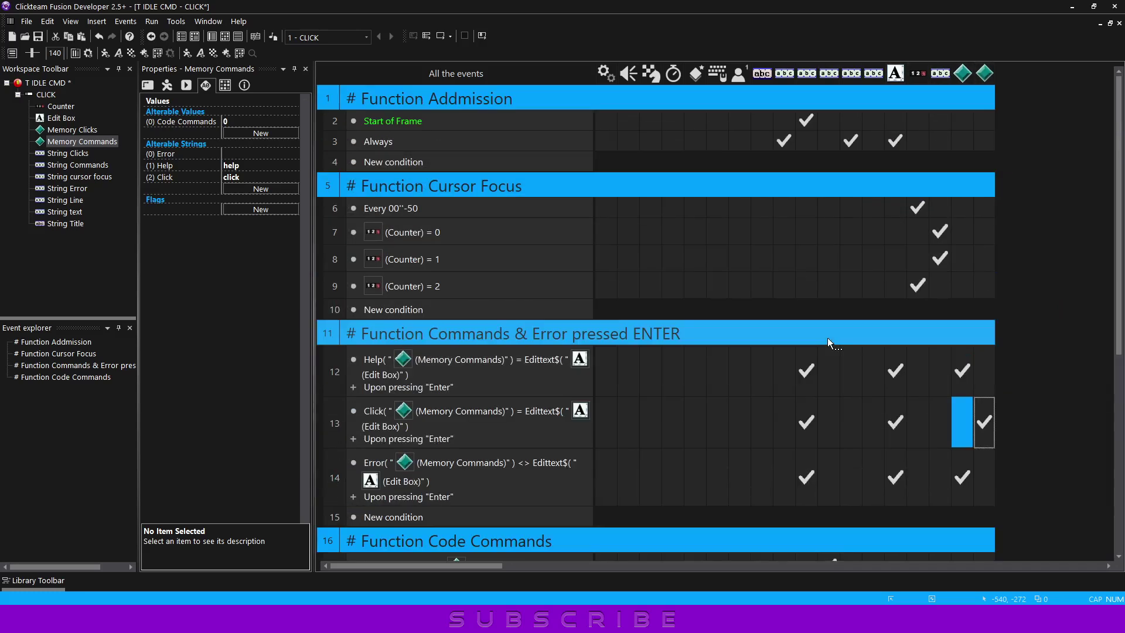
{"action": "right_click", "coordinate": [871, 140]}
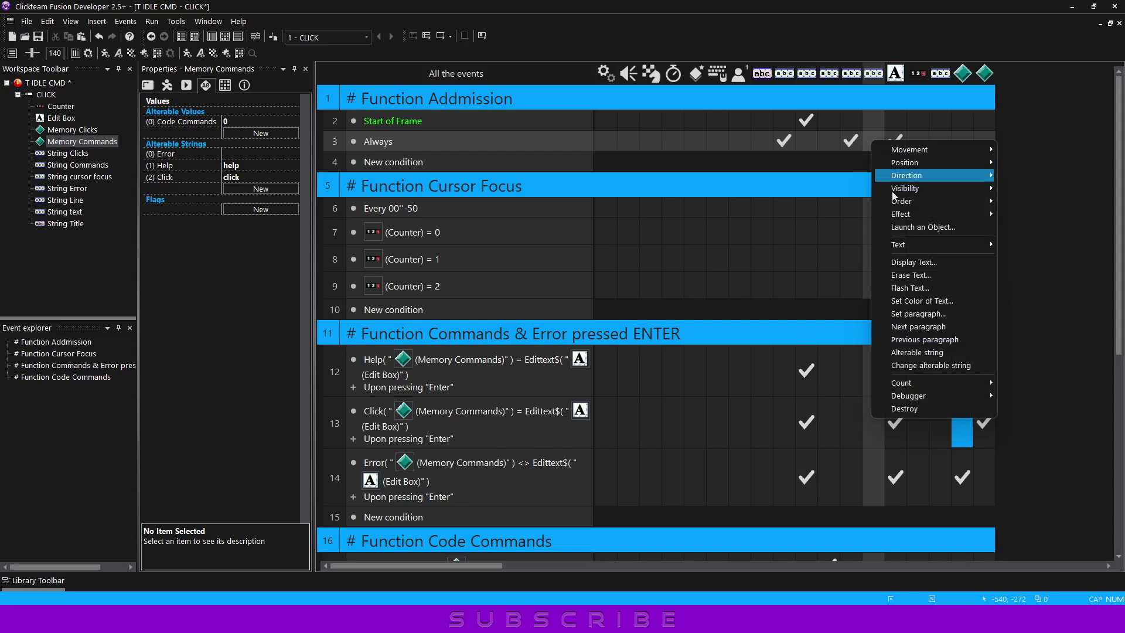
{"action": "left_click", "coordinate": [949, 365]}
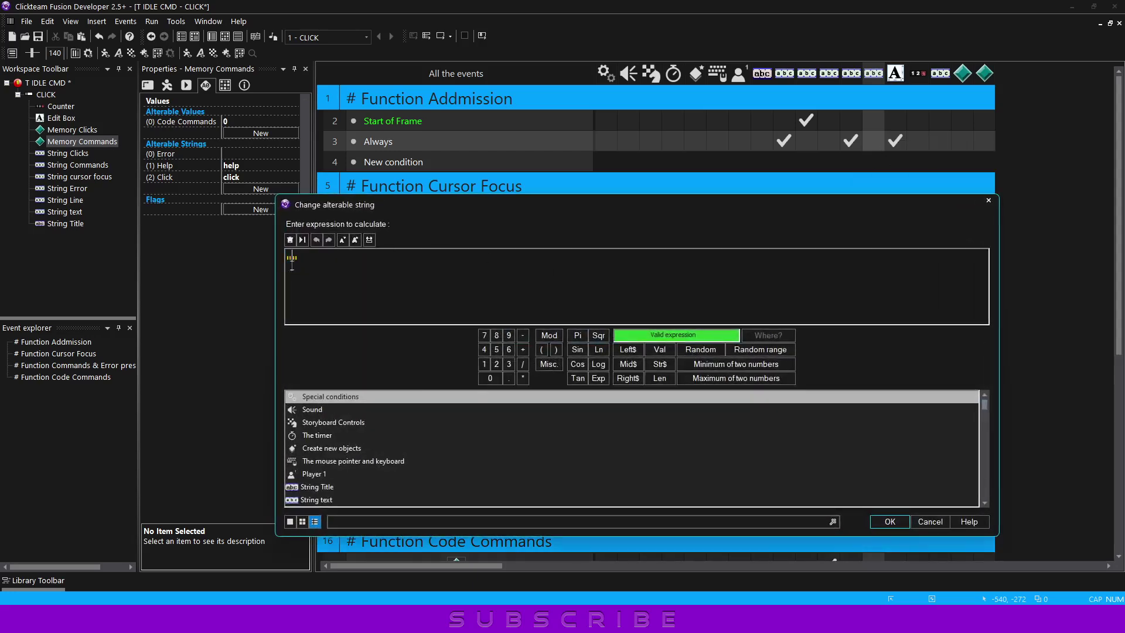
{"action": "type", "text": "Clicks"}
{"action": "type", "text": ":"}
{"action": "left_click", "coordinate": [523, 349]}
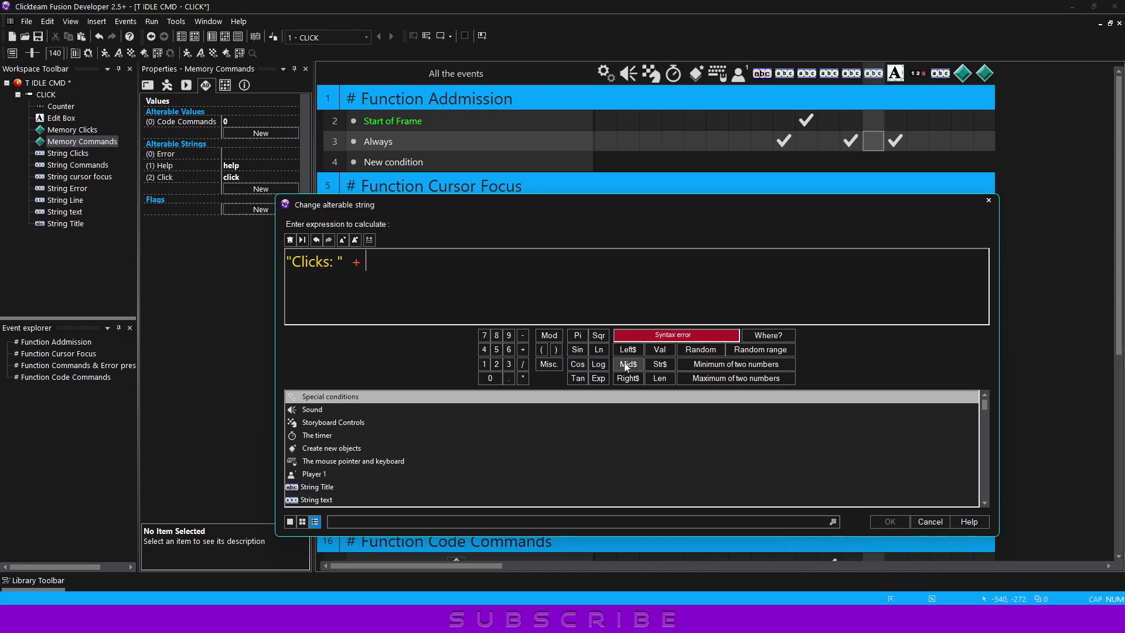
- Append Str$(Clicks("Memory Clicks")) to the String Clicks expression and confirm it
{"action": "left_click", "coordinate": [660, 364]}
{"action": "scroll", "coordinate": [370, 443], "scroll_direction": "down", "scroll_amount": 3}
{"action": "left_click", "coordinate": [342, 476]}
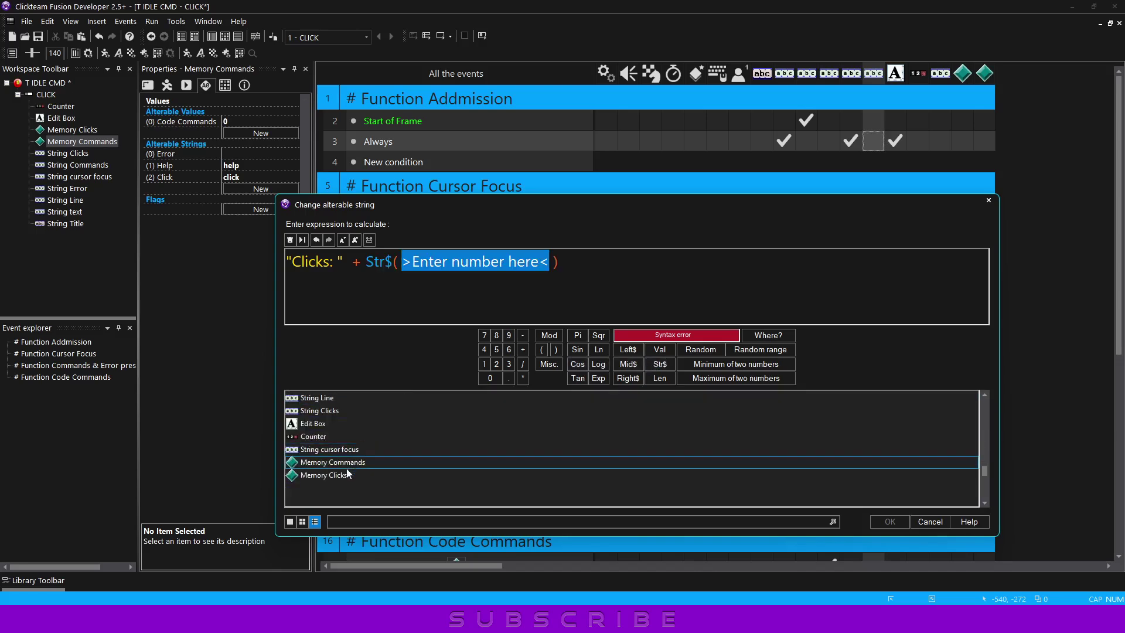
{"action": "left_click", "coordinate": [339, 492]}
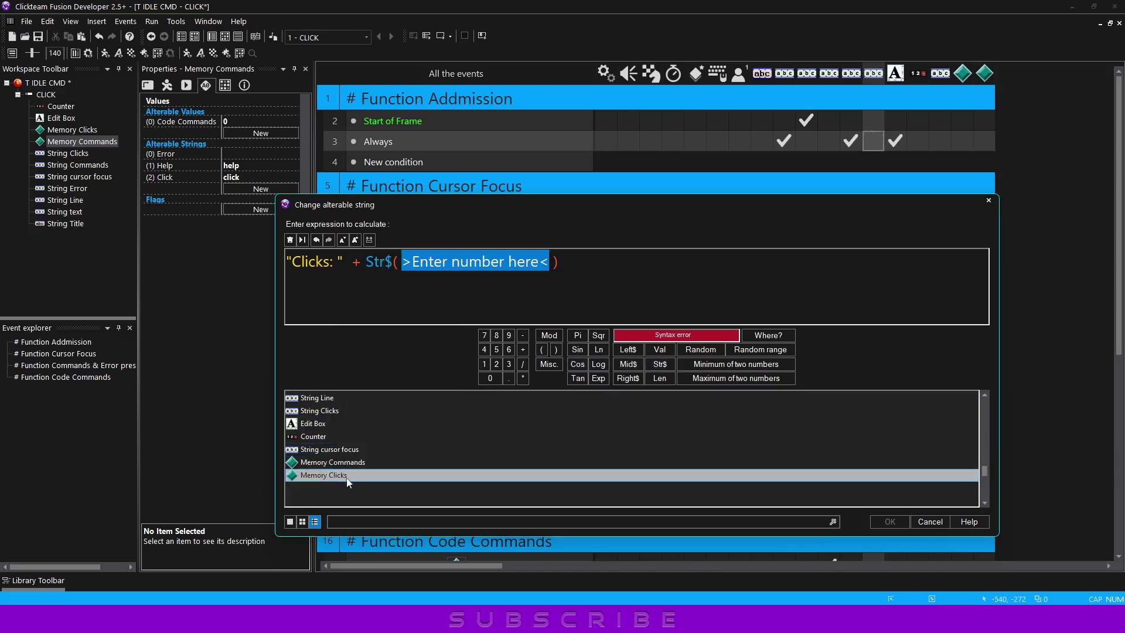
{"action": "left_click", "coordinate": [340, 477]}
{"action": "mouse_move", "coordinate": [424, 361]}
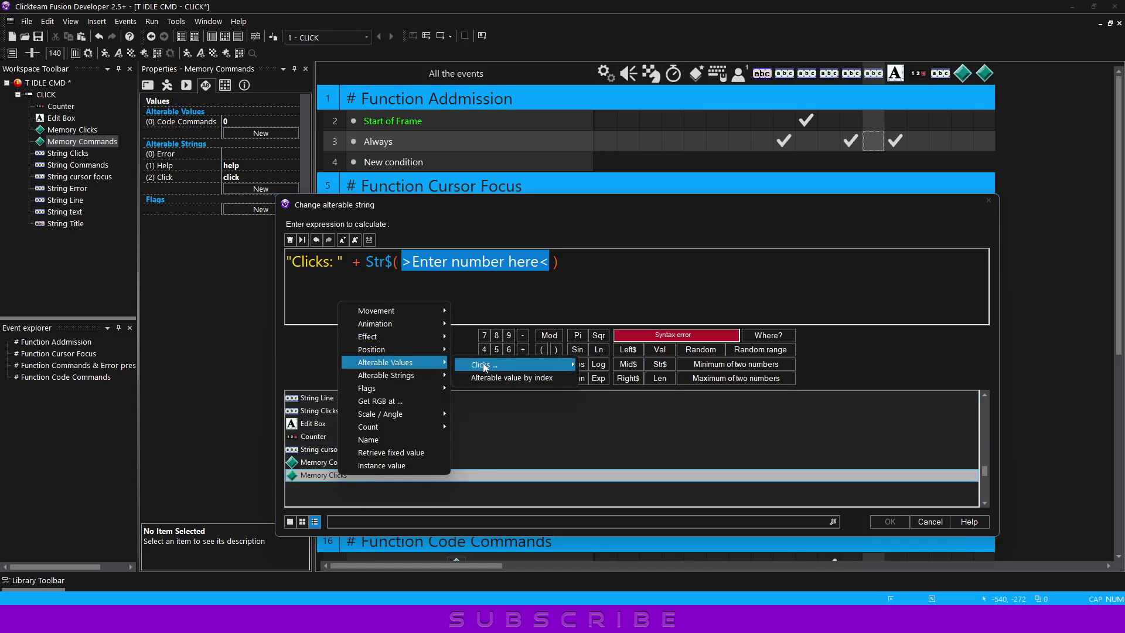
{"action": "mouse_move", "coordinate": [574, 366]}
{"action": "left_click", "coordinate": [603, 39]}
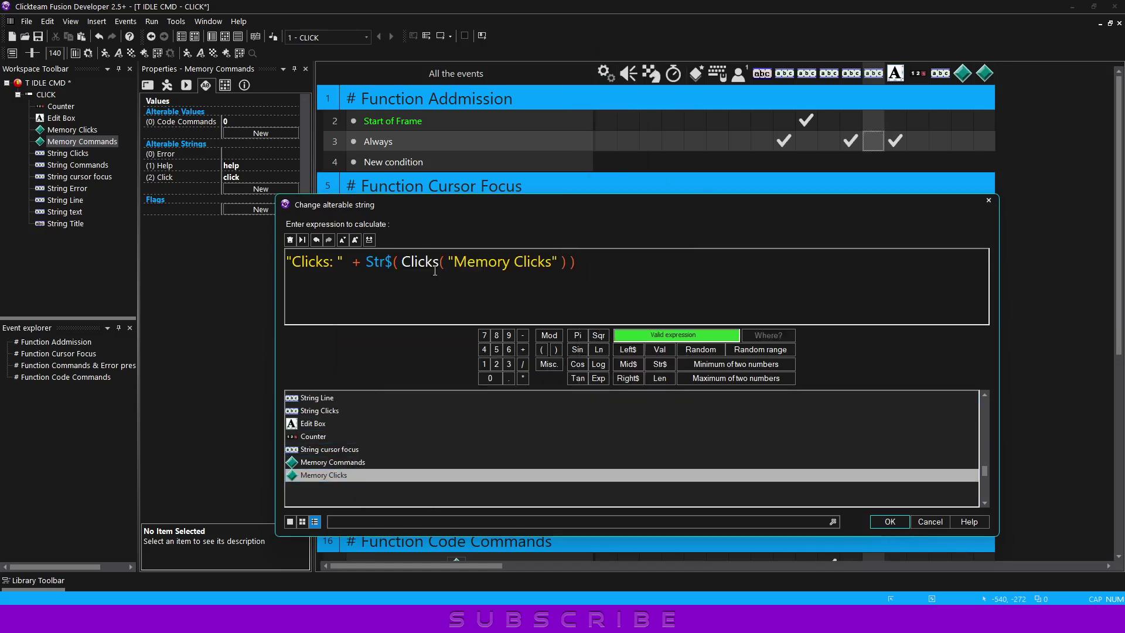
{"action": "left_click", "coordinate": [882, 521]}
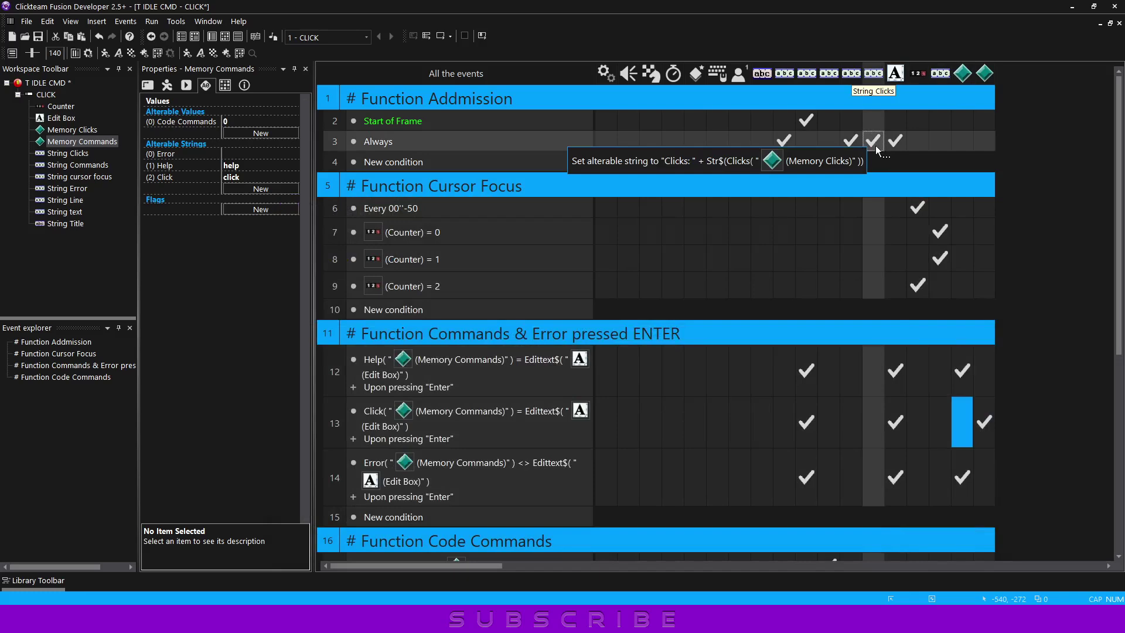
{"action": "left_click", "coordinate": [482, 36]}
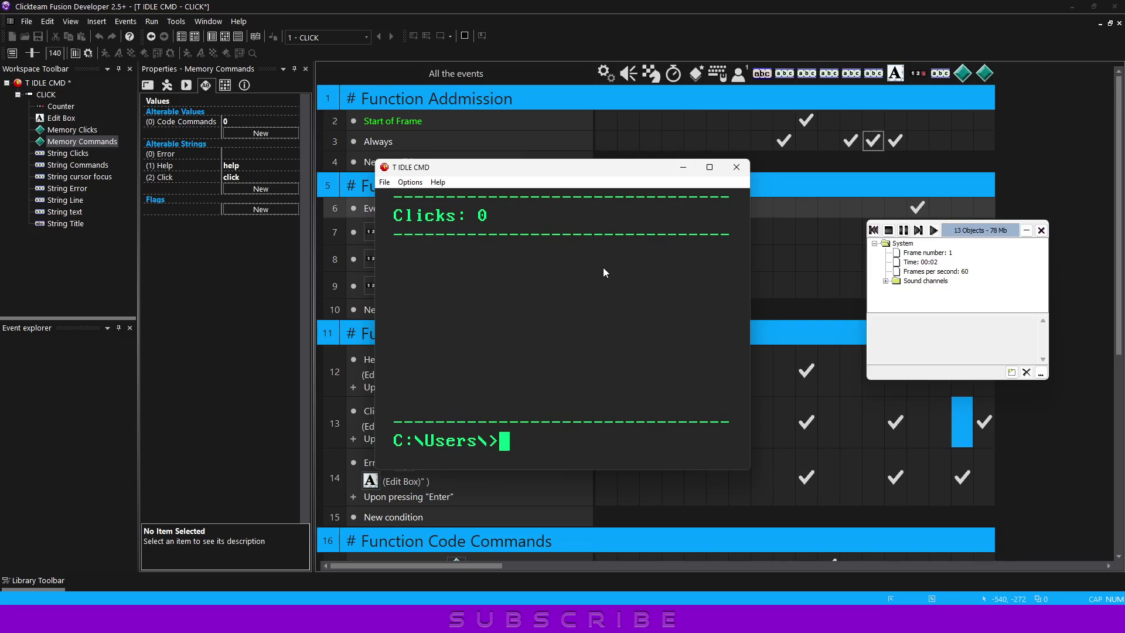
{"action": "type", "text": "help"}
{"action": "key", "text": "Return"}
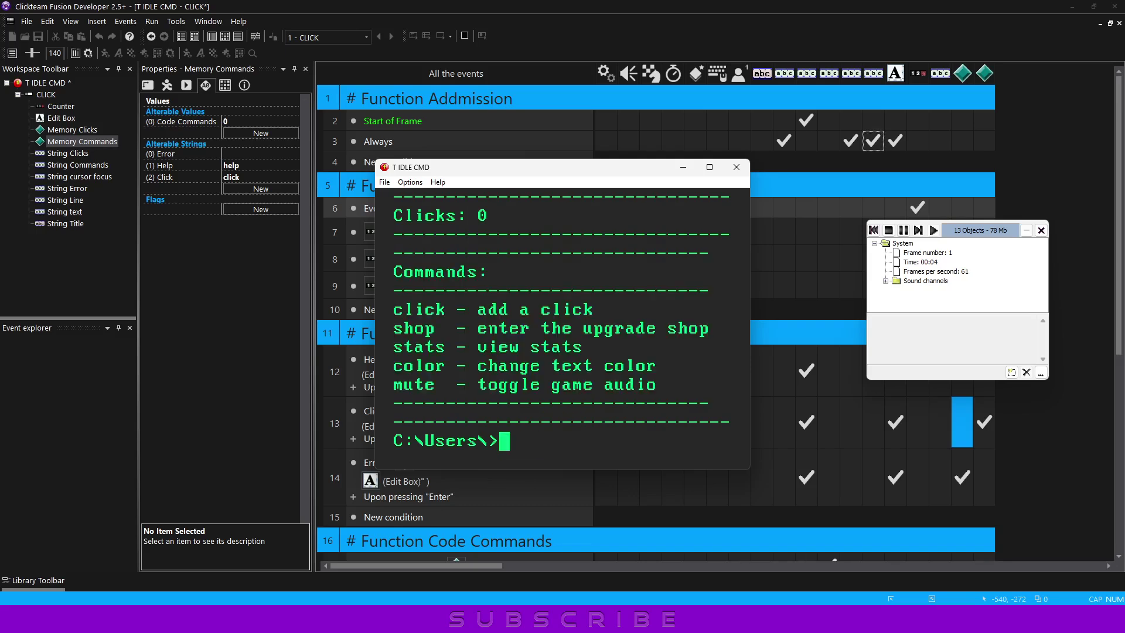
{"action": "type", "text": "click"}
{"action": "key", "text": "Return"}
{"action": "left_click", "coordinate": [737, 169]}
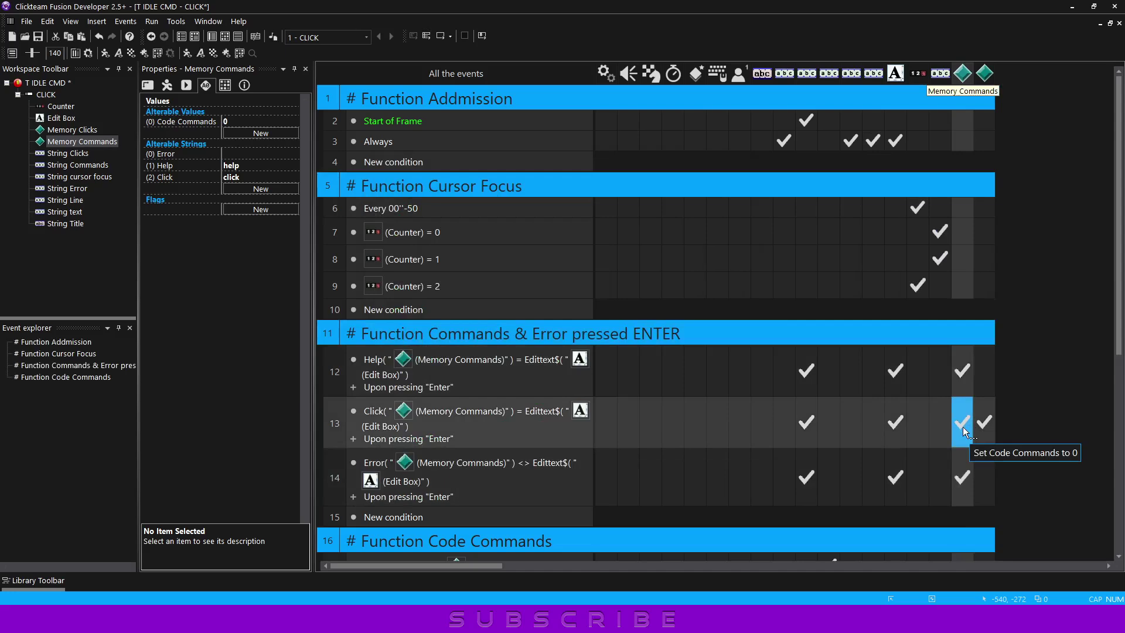
{"action": "left_click", "coordinate": [964, 428]}
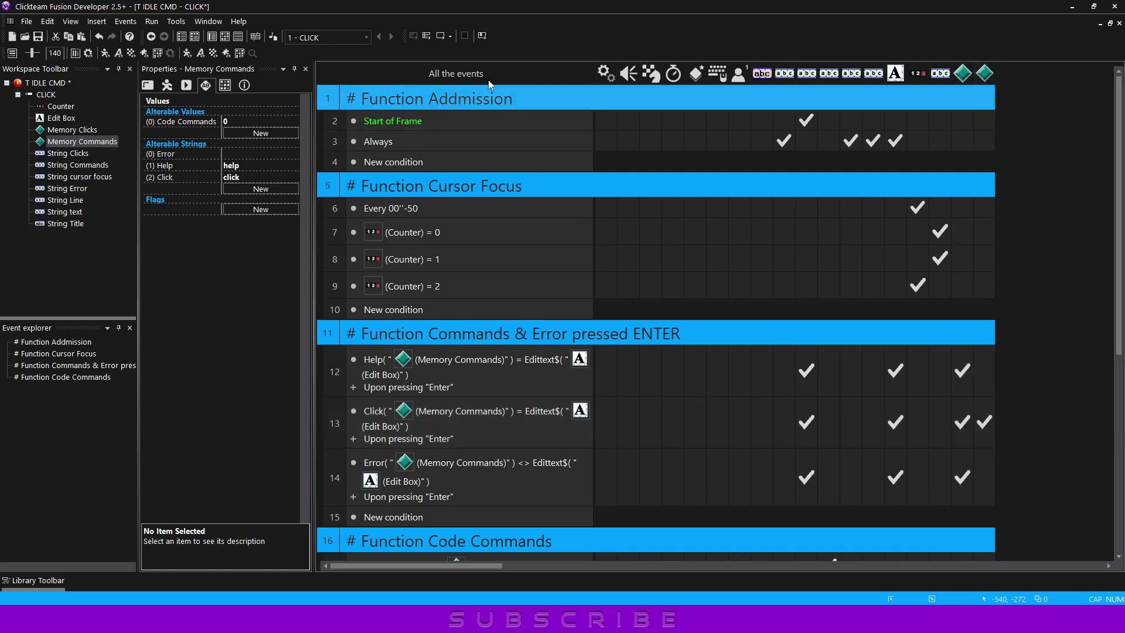
- Run the frame and enter the 'help' command in the game
{"action": "left_click", "coordinate": [440, 37]}
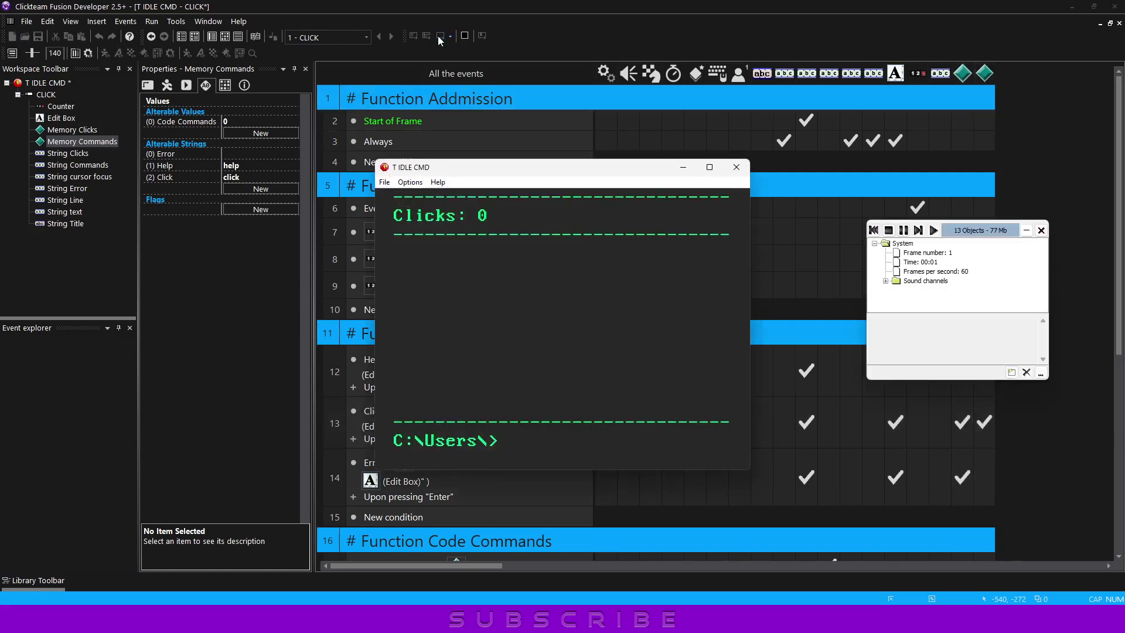
{"action": "type", "text": "help"}
{"action": "key", "text": "Return"}
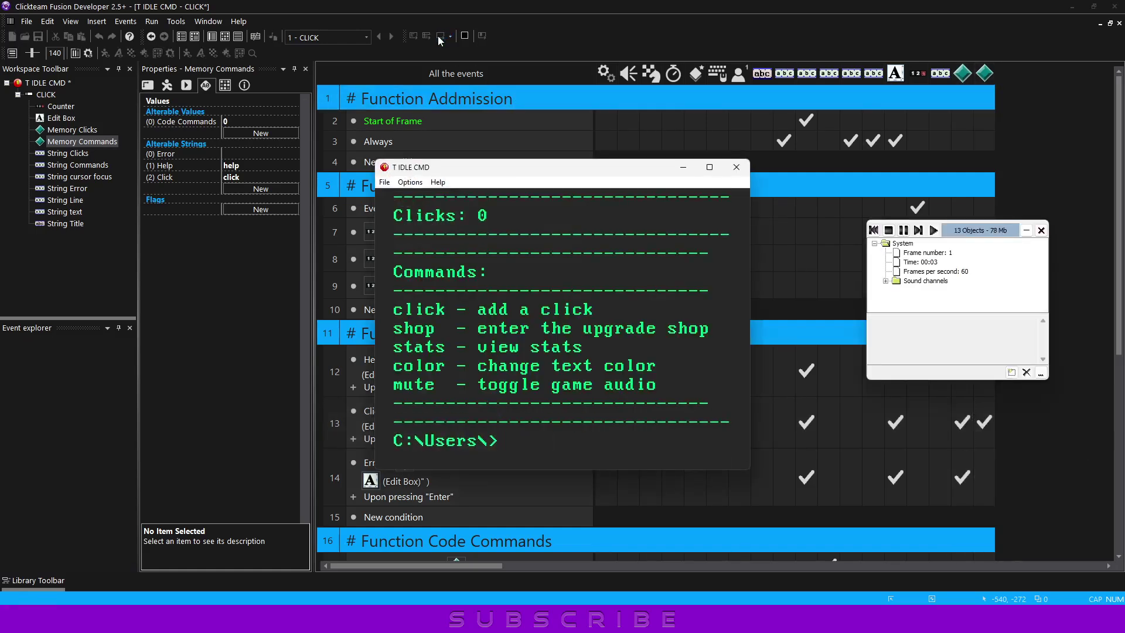
- Enter 'click' repeatedly until the counter reads Clicks: 10, then type 'thank you'
{"action": "type", "text": "click"}
{"action": "key", "text": "Return"}
{"action": "type", "text": "cl"}
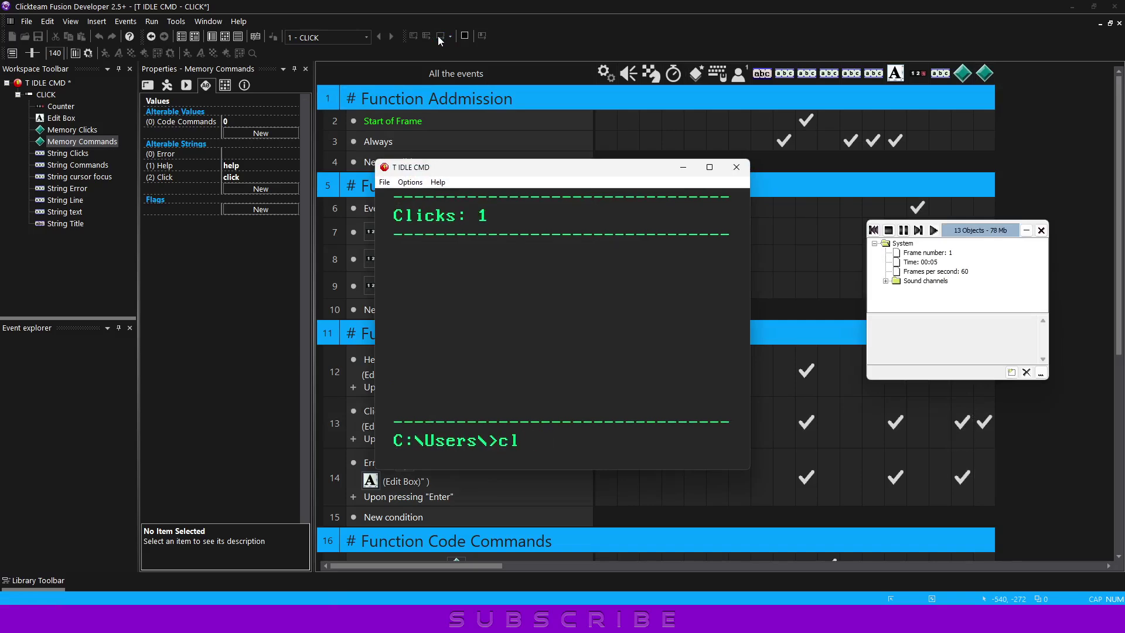
{"action": "type", "text": "ick"}
{"action": "key", "text": "Return"}
{"action": "type", "text": "click"}
{"action": "type", "text": "click"}
{"action": "key", "text": "Return"}
{"action": "type", "text": "click"}
{"action": "key", "text": "Return"}
{"action": "type", "text": "click"}
{"action": "key", "text": "Return"}
{"action": "type", "text": "click"}
{"action": "key", "text": "Return"}
{"action": "type", "text": "c"}
{"action": "type", "text": "lick"}
{"action": "key", "text": "Return"}
{"action": "type", "text": "click"}
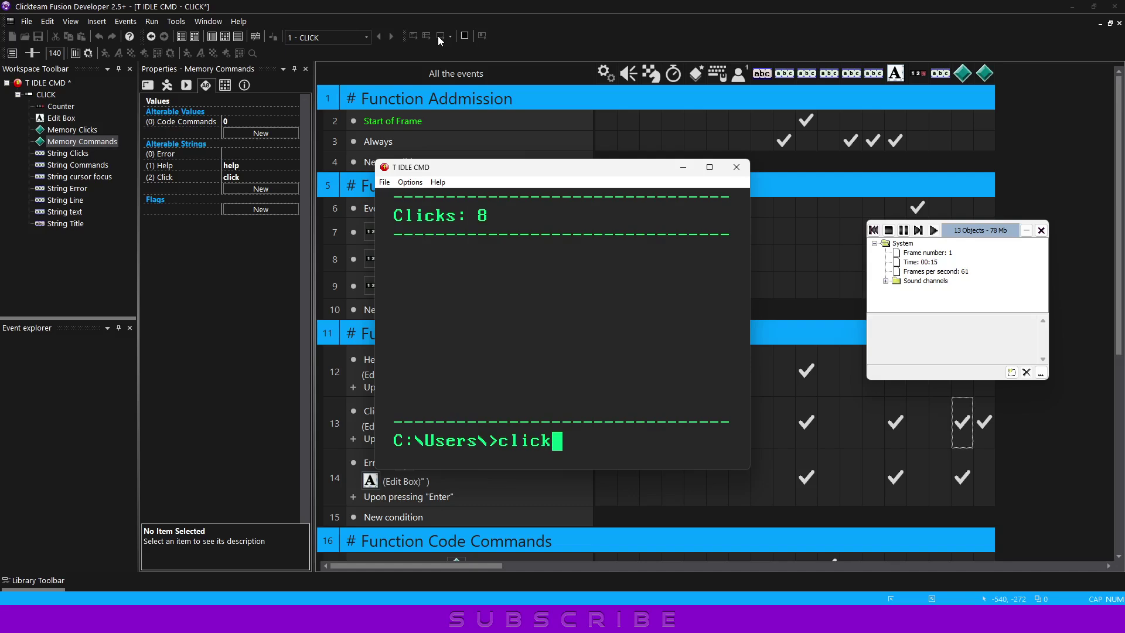
{"action": "key", "text": "Return"}
{"action": "type", "text": "click"}
{"action": "key", "text": "Return"}
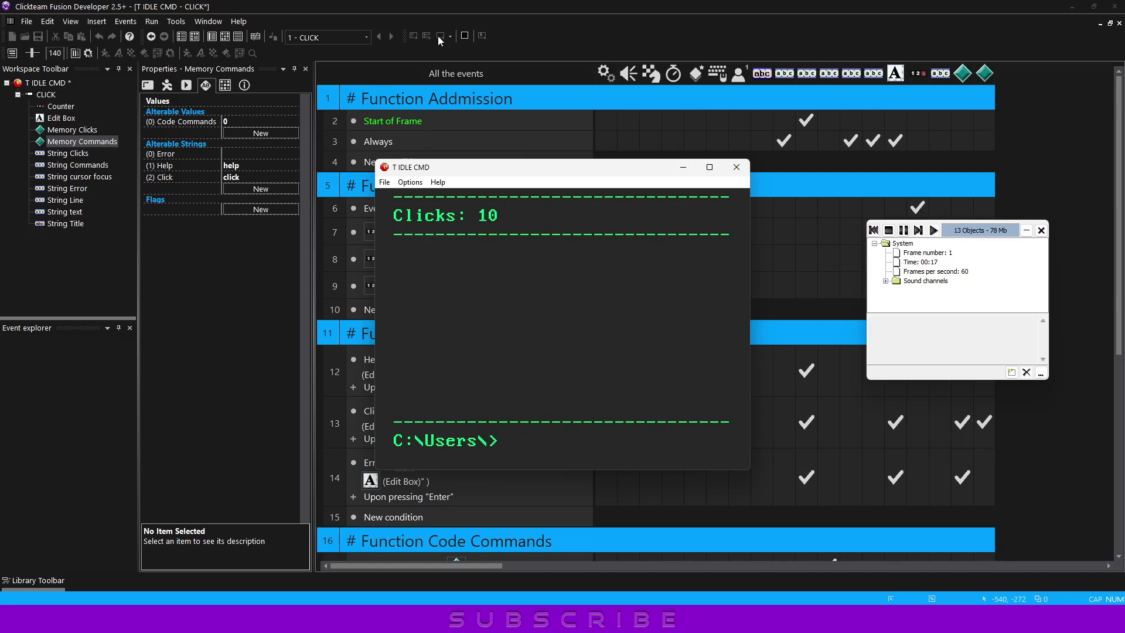
{"action": "type", "text": "than"}
{"action": "type", "text": "k you"}
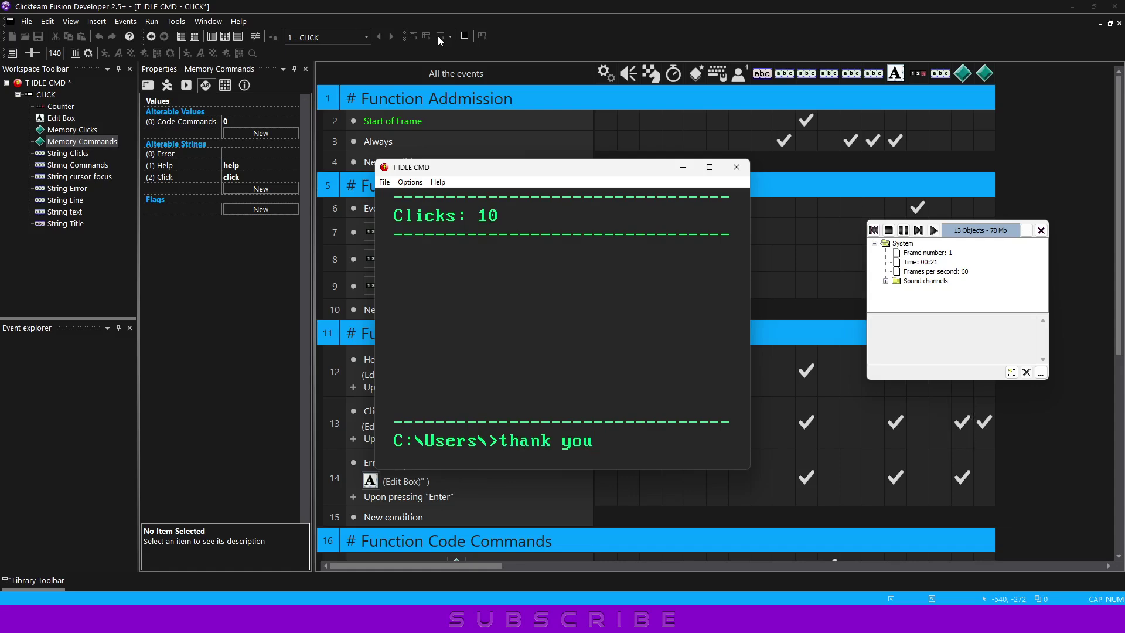